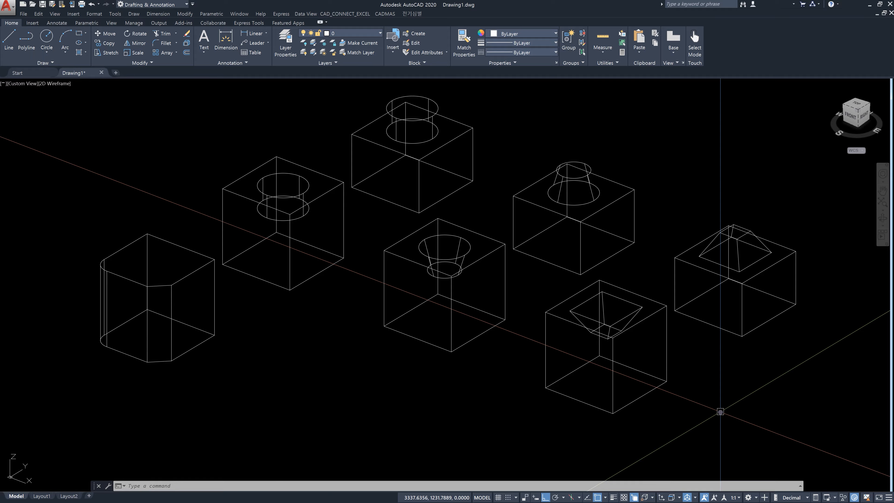
Delete the chamfer face of the solid with one chamfered and one rounded corner, using SOLIDEDIT's face Delete option
type("sol")
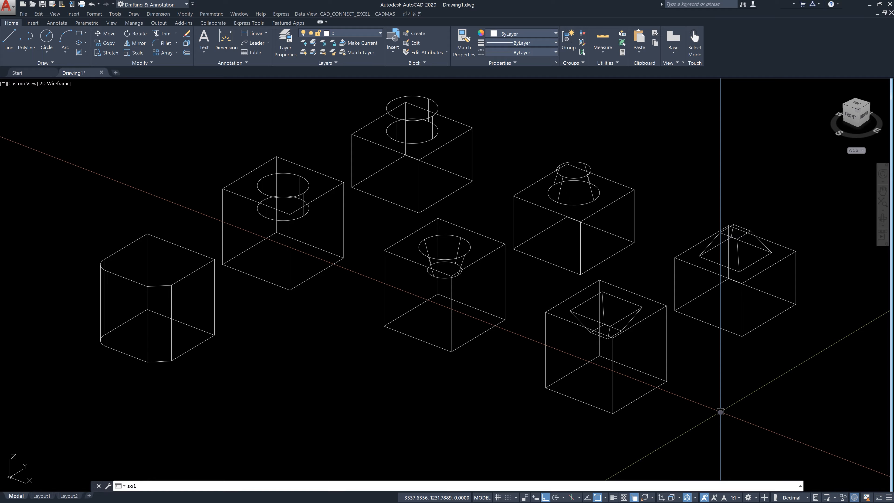
type("idedit")
key("Return")
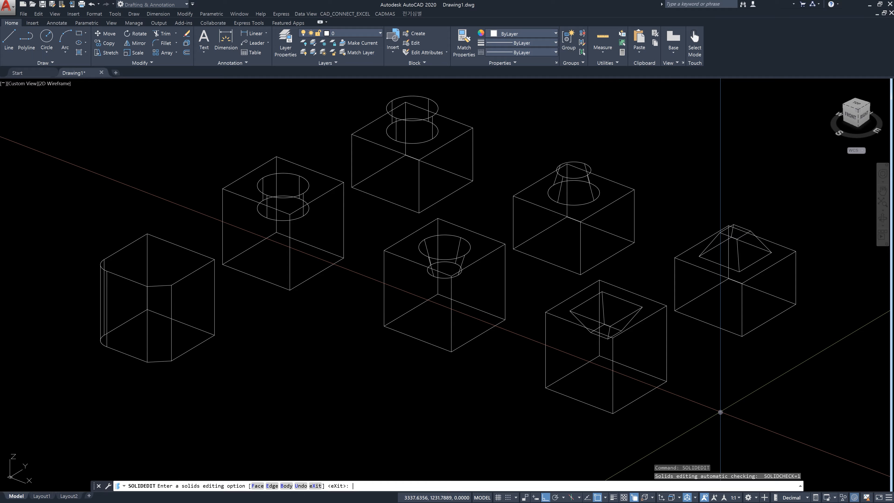
type("f")
key("Return")
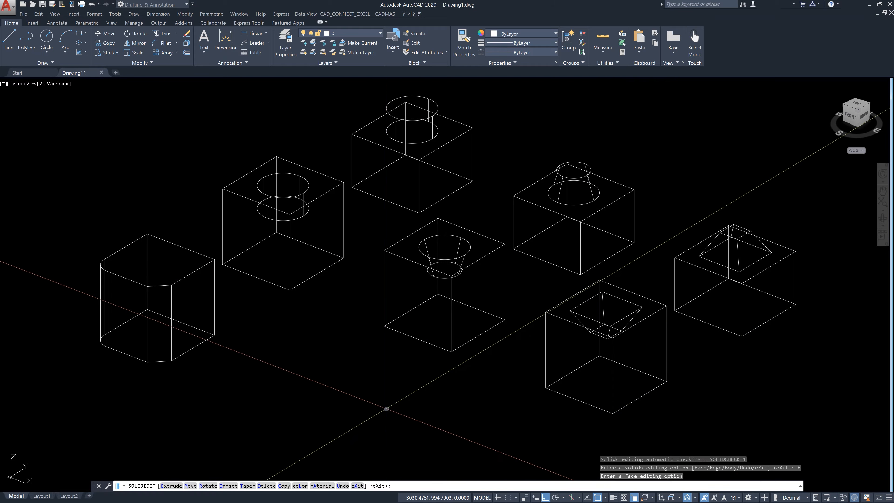
middle_click_drag(371, 410, 450, 404)
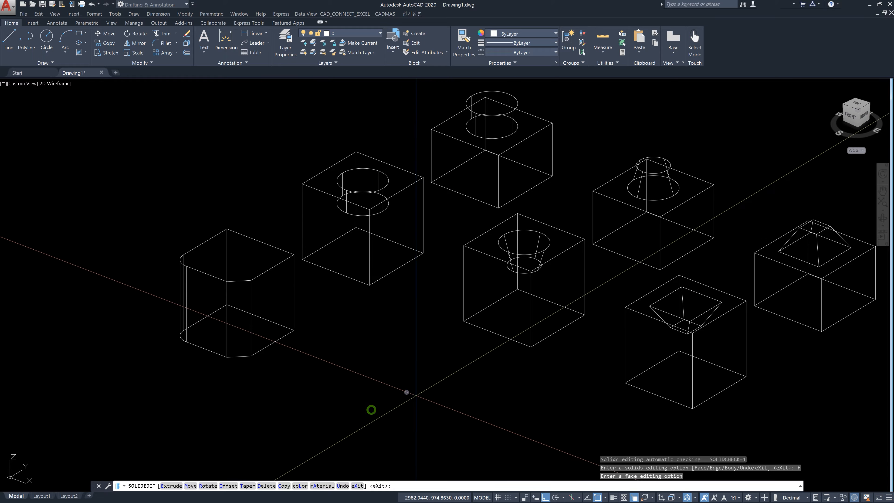
middle_click_drag(351, 369, 370, 367, "shift")
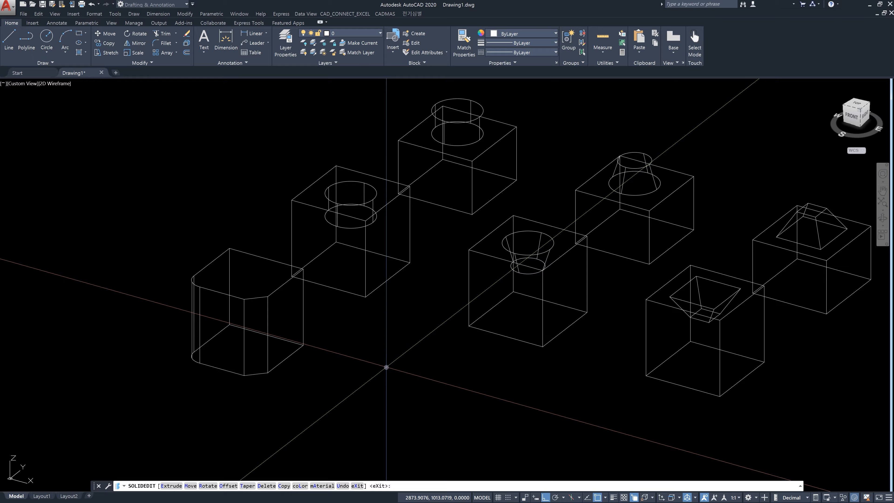
scroll(322, 333, "up", 5)
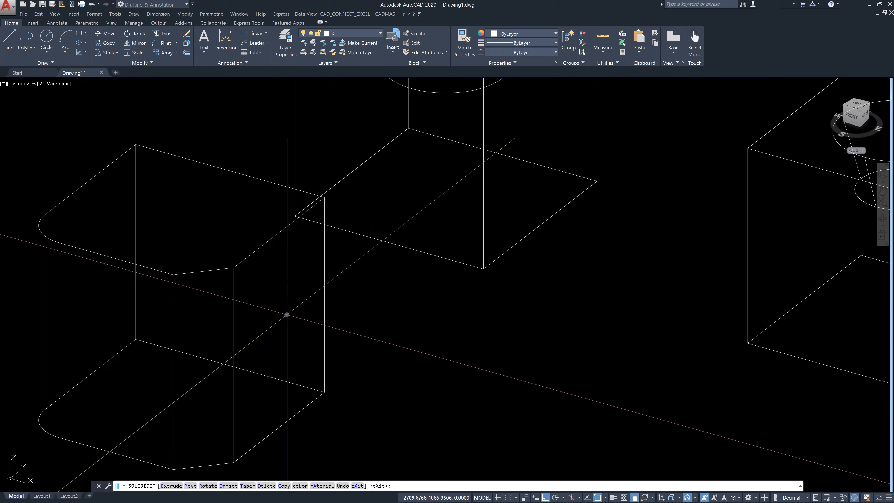
middle_click_drag(325, 312, 305, 371, "shift")
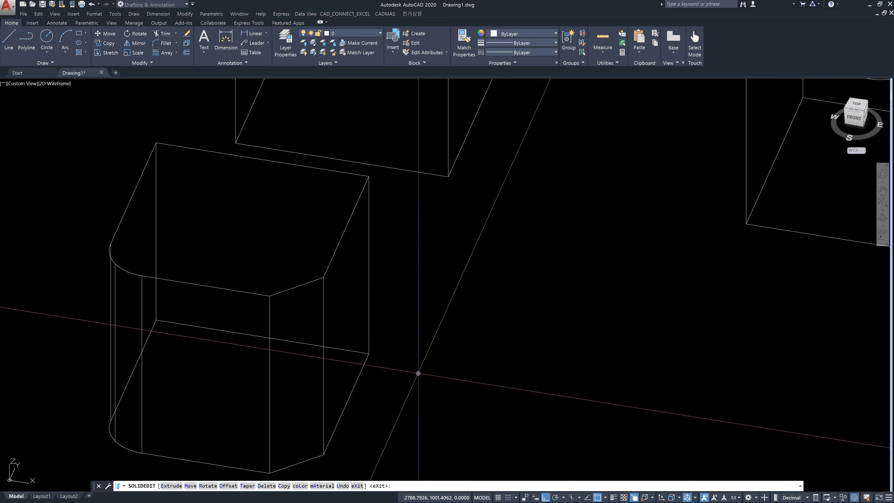
middle_click_drag(429, 369, 422, 326)
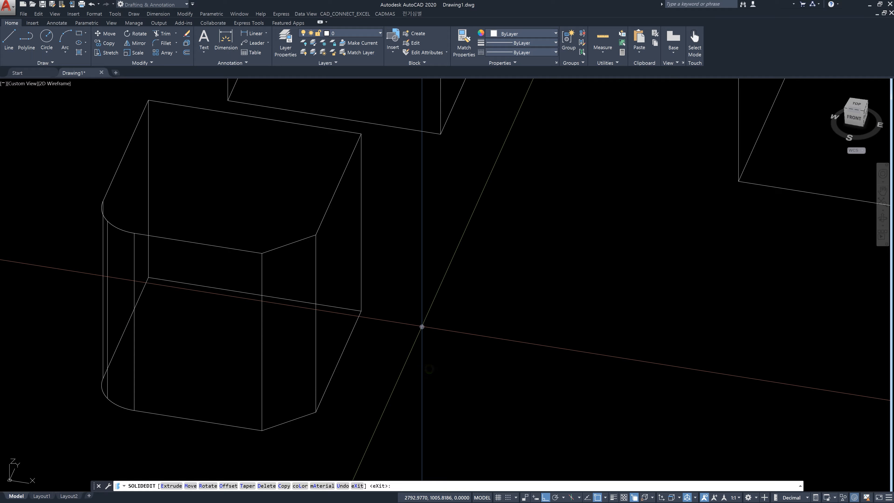
type("d")
key("Return")
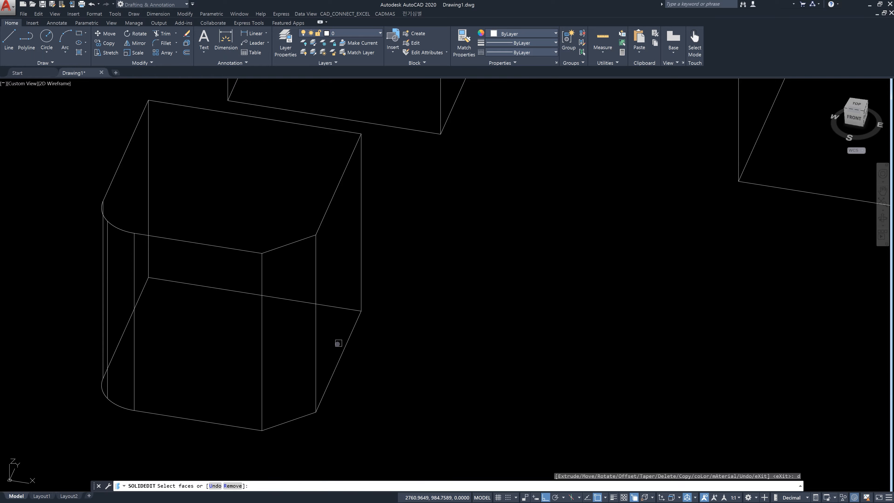
left_click(291, 354)
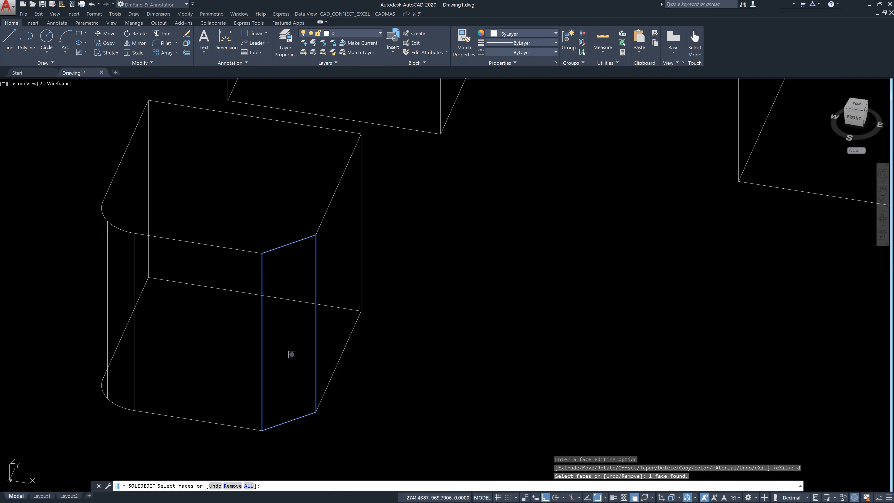
key("Return")
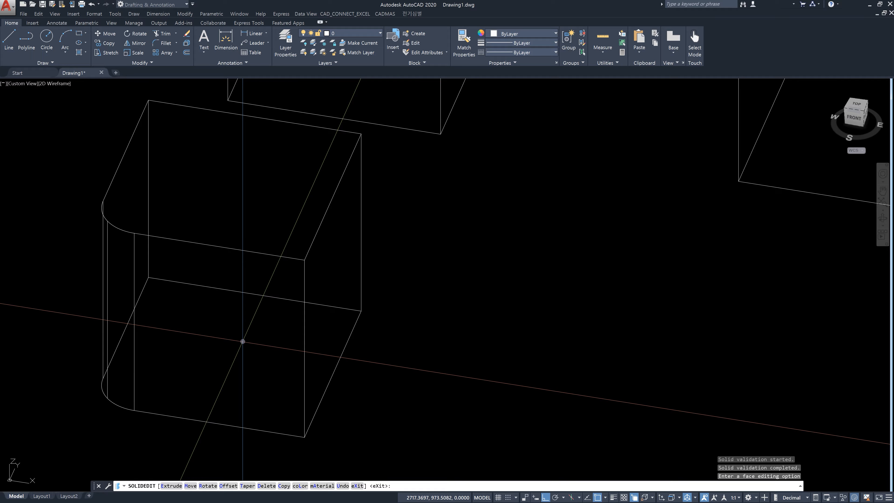
Delete the rounded corner face of the same solid and undo both face deletions
key("Return")
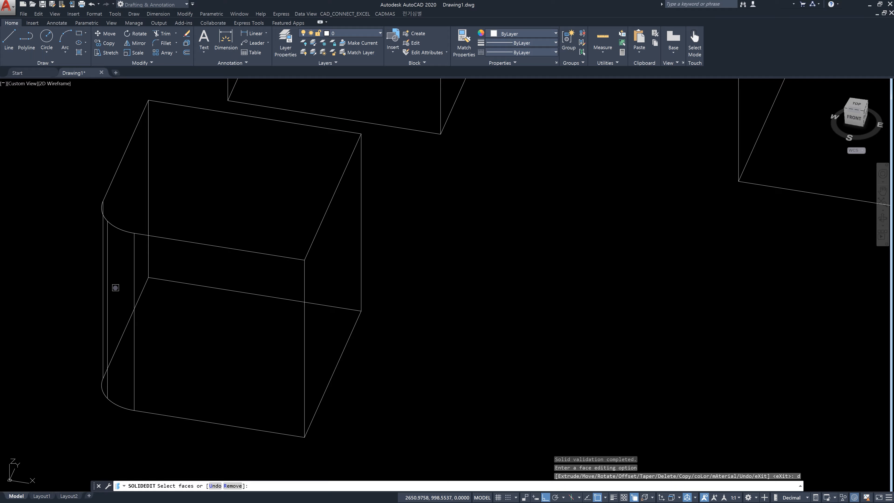
left_click(115, 287)
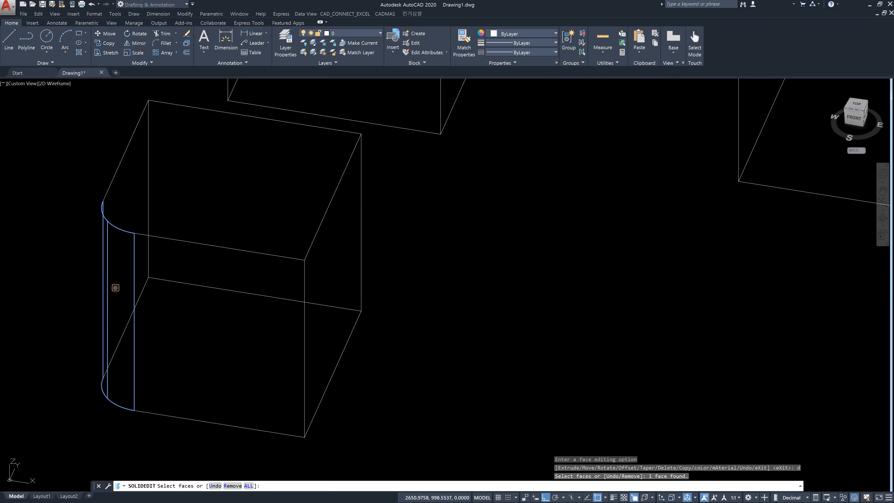
key("Return")
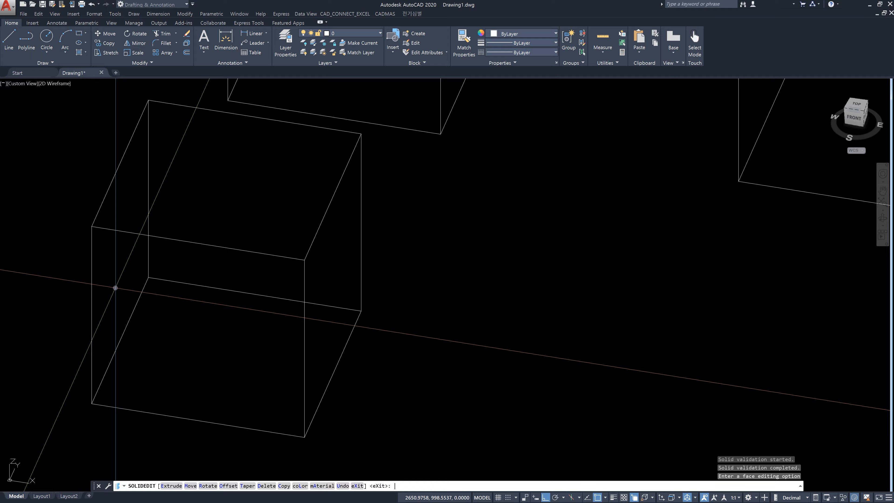
key("ctrl+z")
key("ctrl+z")
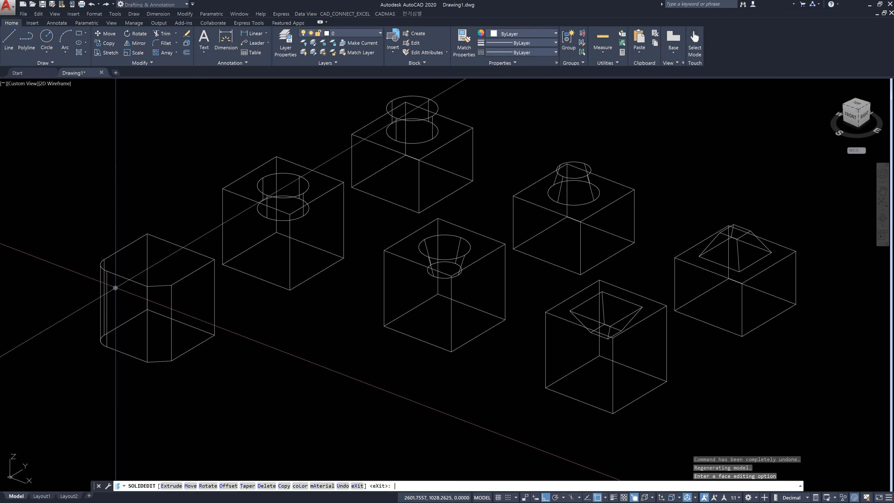
Delete the flat side face adjoining the chamfer on the solid with the chamfered and rounded corners
scroll(163, 301, "up", 4)
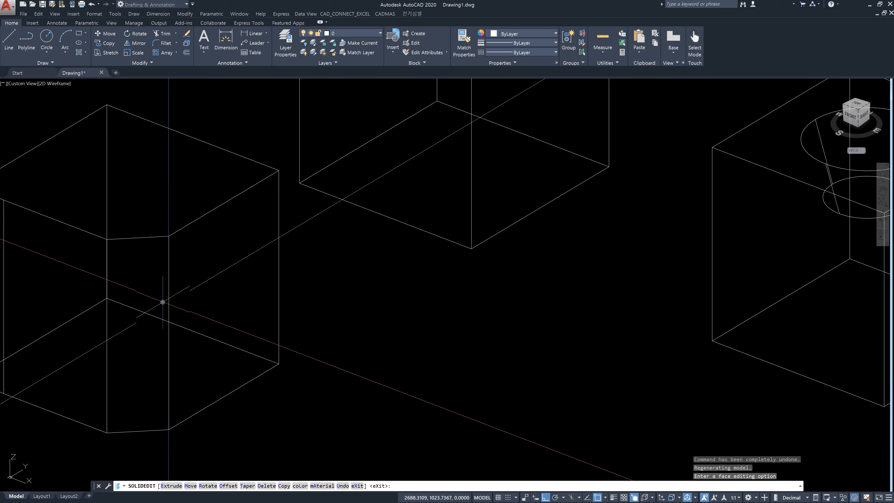
middle_click_drag(146, 309, 245, 321, "shift")
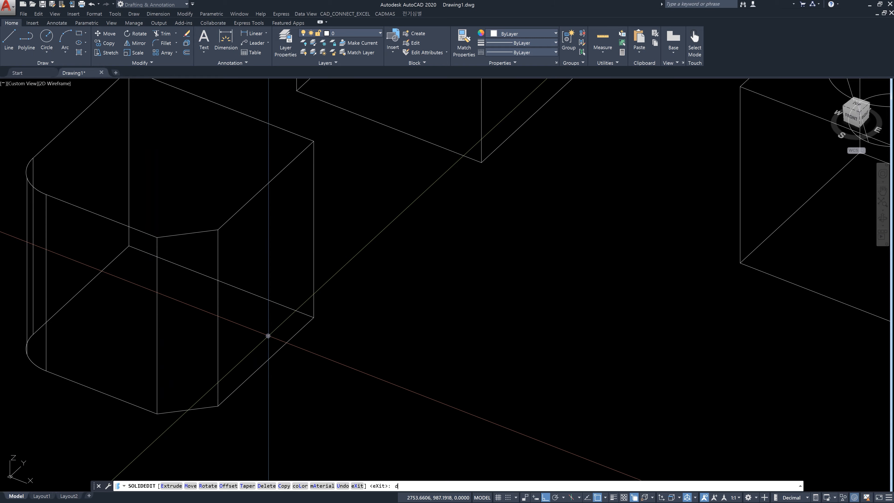
key("Return")
left_click(277, 255)
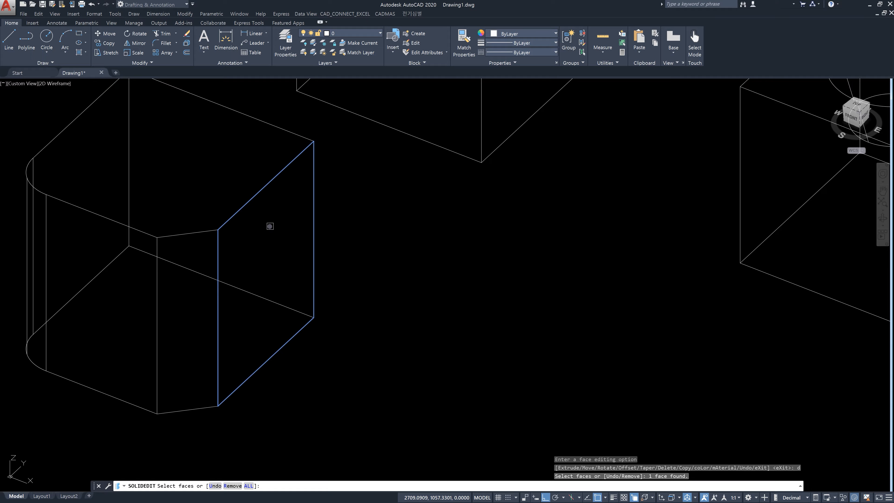
key("Return")
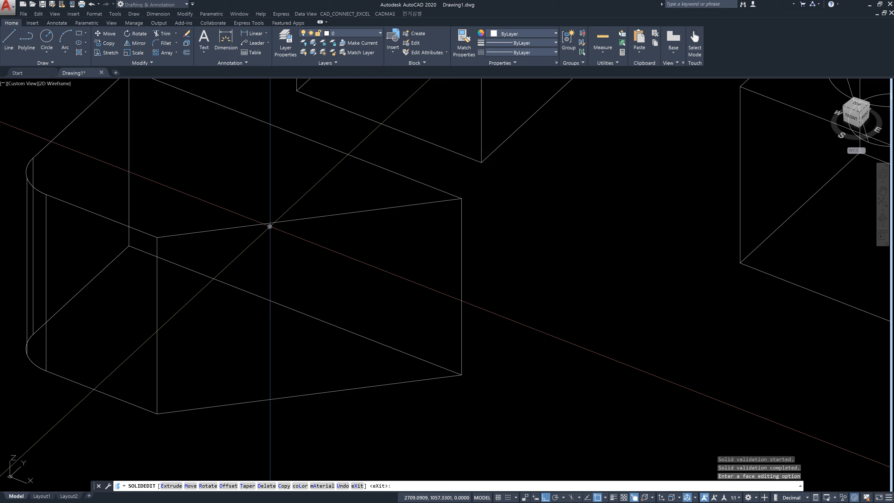
End face editing and set the visual style to Conceptual with the solids with cylindrical features in view
middle_click_drag(433, 185, 378, 334)
middle_click_drag(636, 258, 578, 346)
middle_click_drag(563, 250, 550, 304)
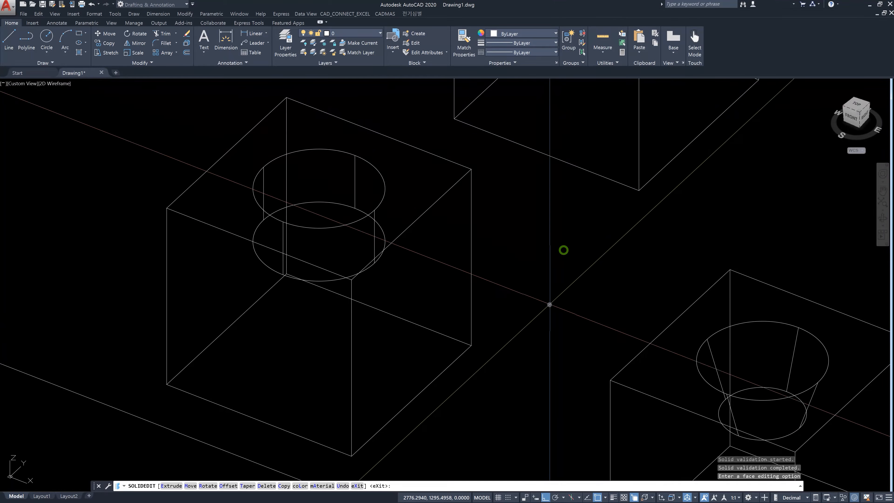
middle_click_drag(574, 251, 530, 321)
scroll(551, 293, "down", 2)
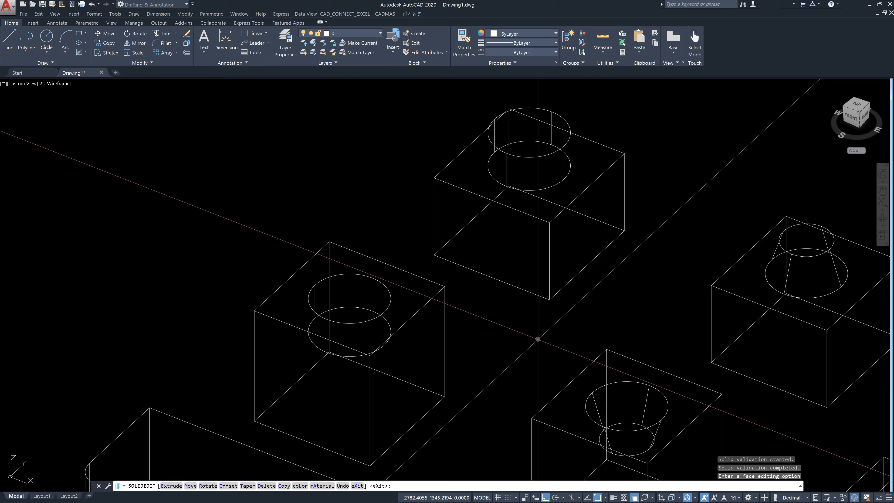
key("Escape")
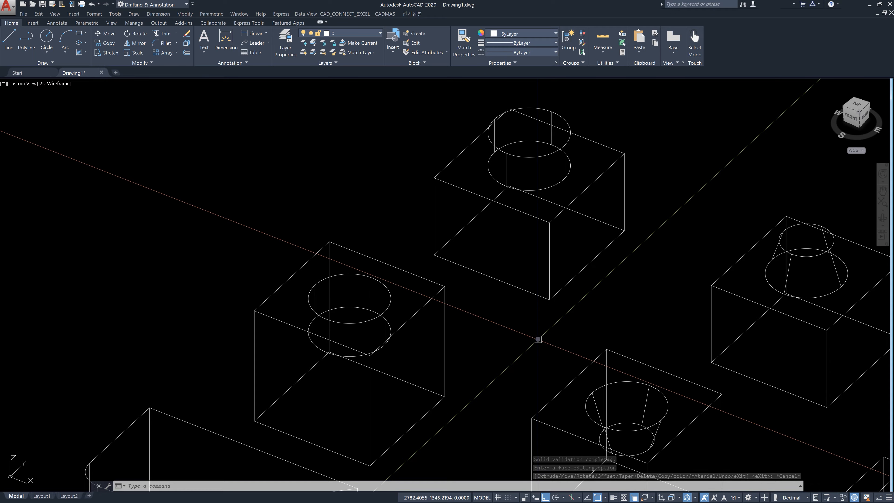
type("vs")
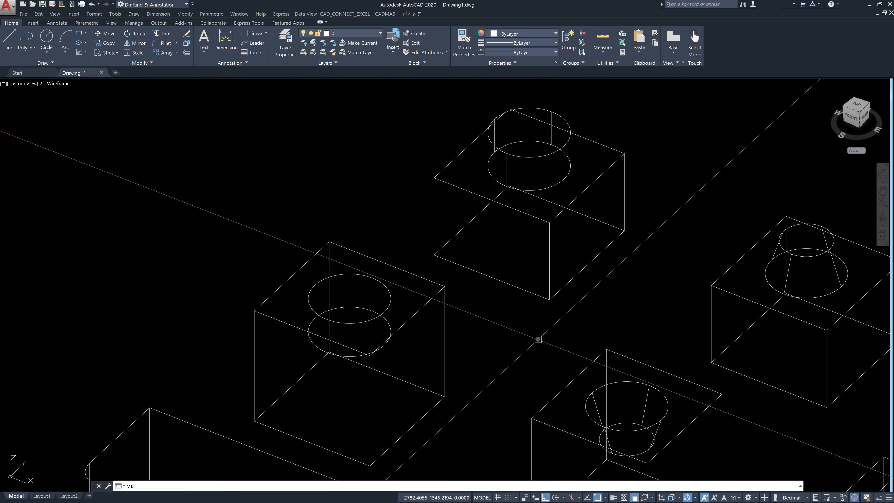
key("Return")
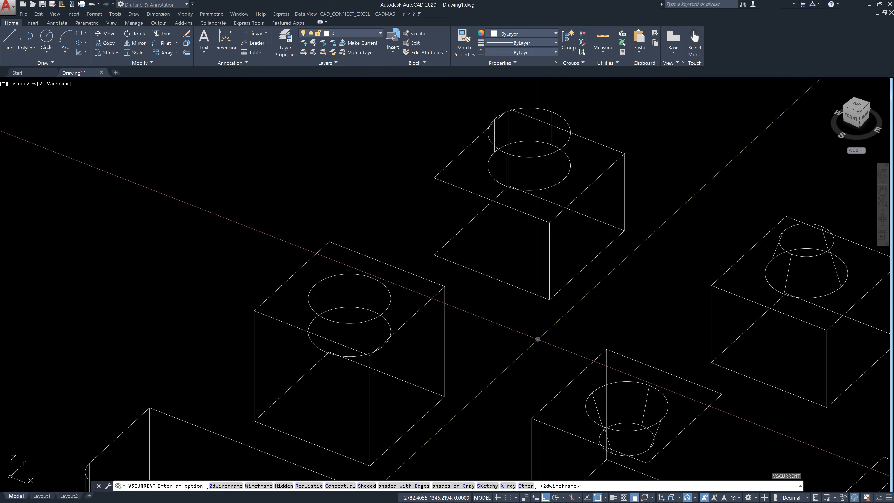
type("c")
key("Return")
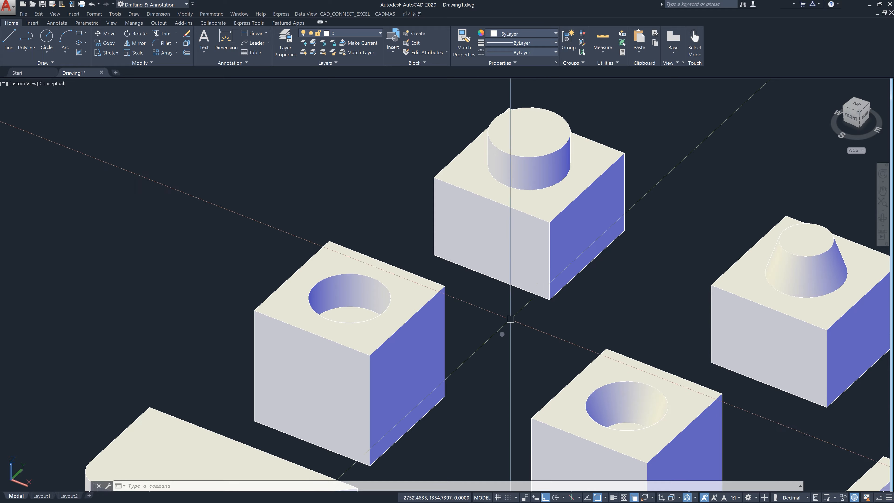
Try to delete the floor face of the straight cylindrical pocket in the box, using SOLIDEDIT's face Delete option
type("s")
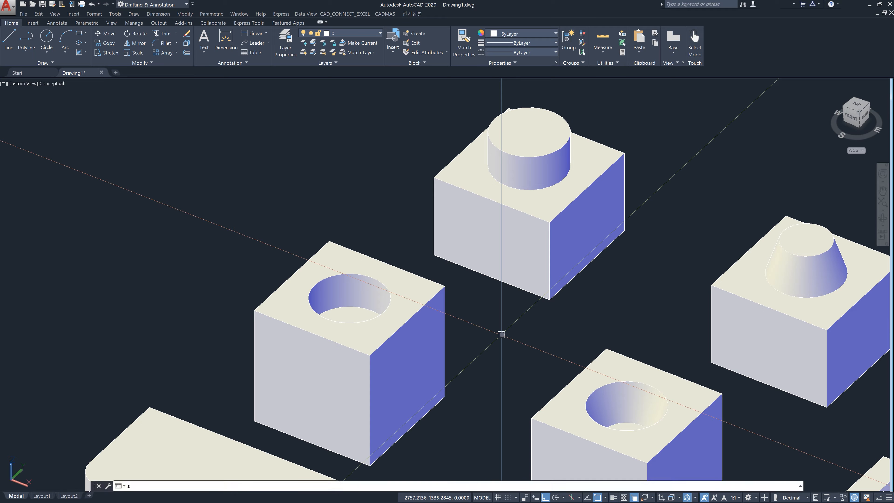
type("olidedit")
key("Return")
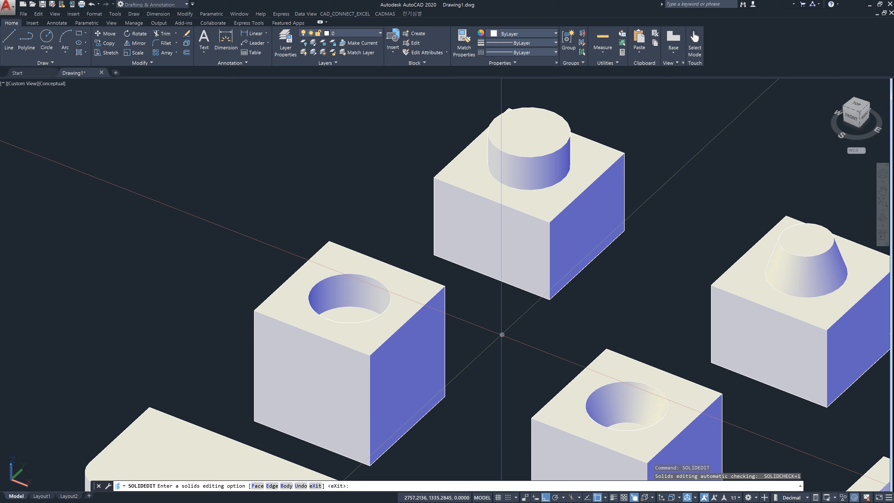
type("f")
key("Return")
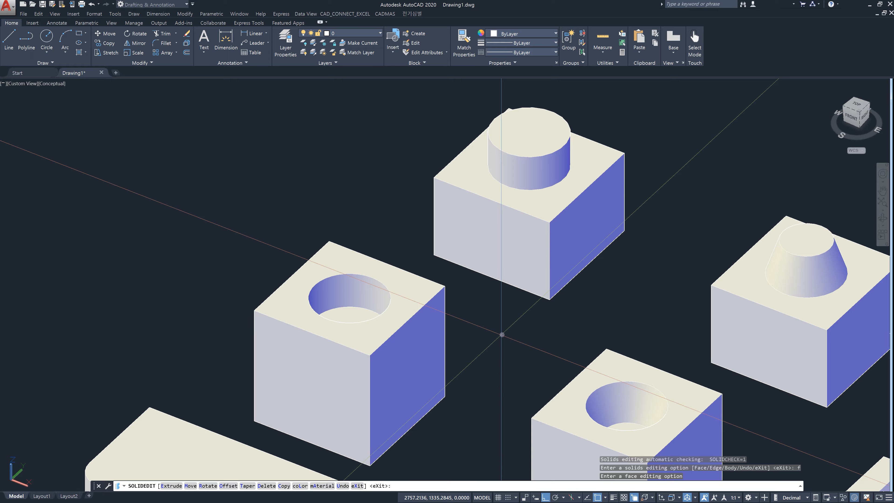
key("Return")
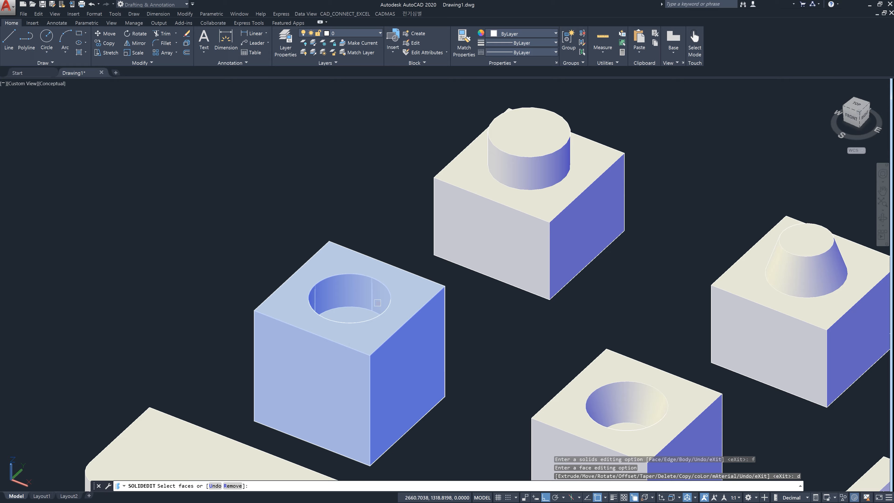
middle_click_drag(378, 303, 349, 355, "shift")
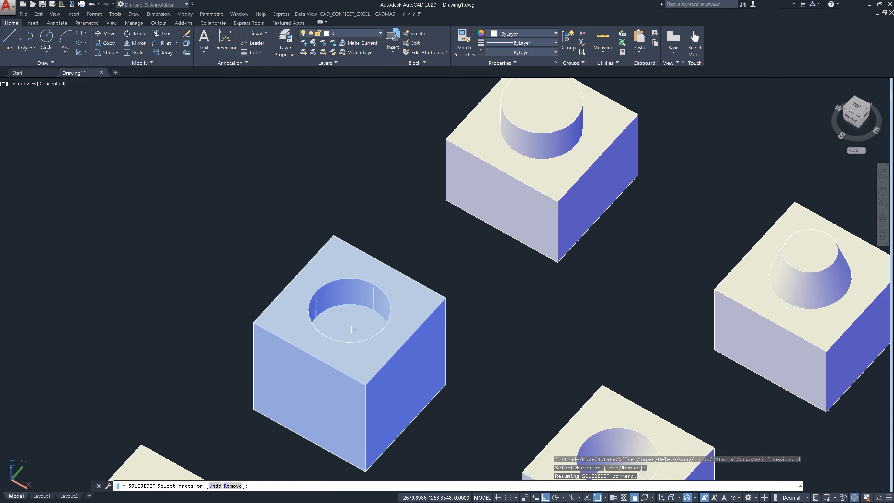
left_click(354, 328)
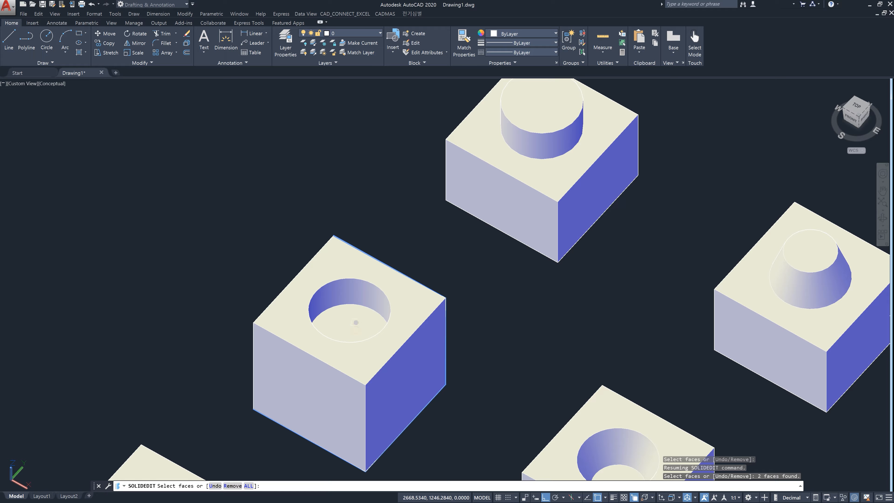
key("Return")
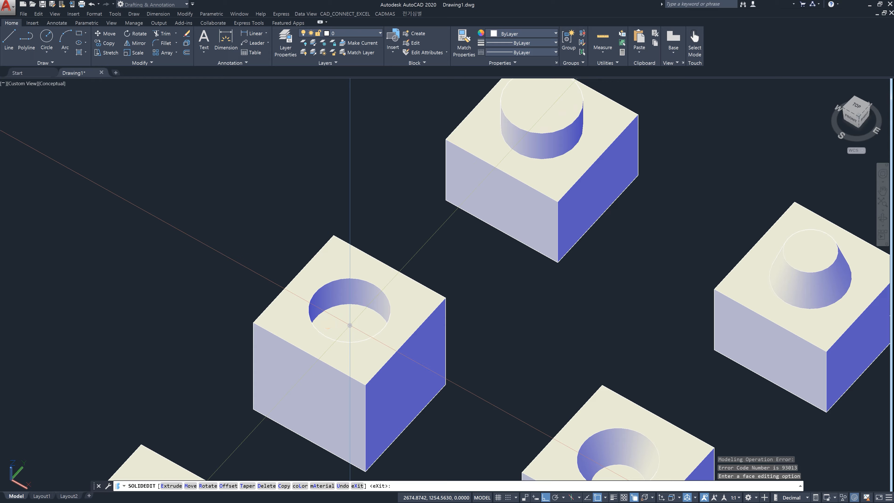
Leave face editing and examine the box with the cylindrical pocket from underneath
mouse_move(356, 324)
left_mouse_down()
mouse_move(347, 316)
mouse_move(346, 325)
mouse_move(367, 331)
mouse_move(334, 340)
left_mouse_up()
mouse_move(373, 286)
left_mouse_down()
mouse_move(370, 346)
mouse_move(379, 353)
left_mouse_up()
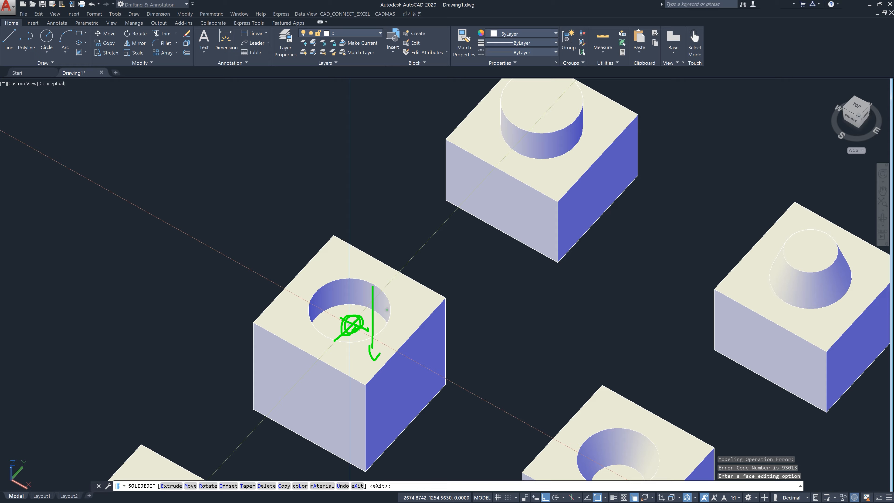
left_click(406, 379)
key("Escape")
middle_click_drag(403, 391, 391, 231, "shift")
left_click(380, 410)
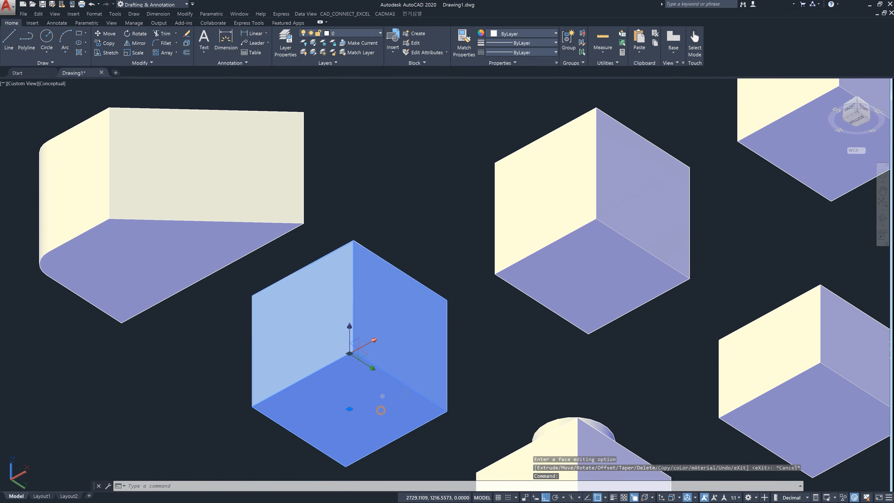
key("Escape")
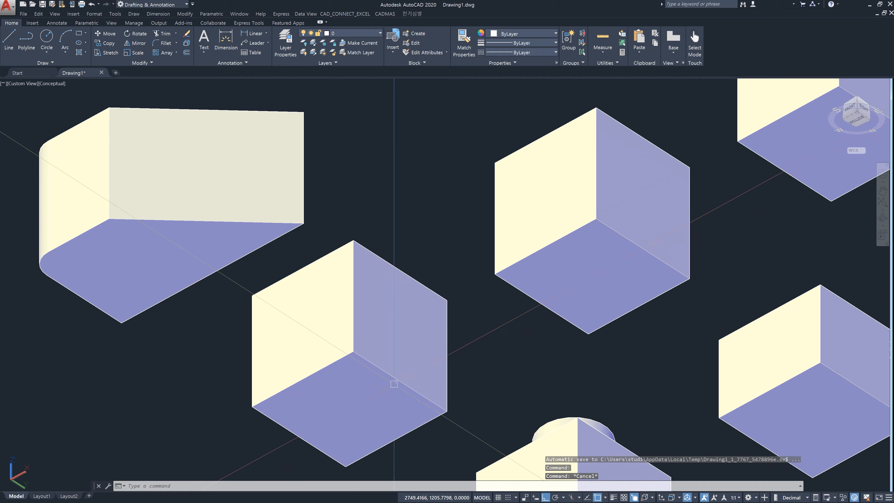
Try to delete the flat top face of the straight cylindrical boss, using SOLIDEDIT's face Delete option
mouse_move(393, 332)
middle_mouse_down("shift")
mouse_move(388, 303)
mouse_move(389, 334)
middle_mouse_up("shift")
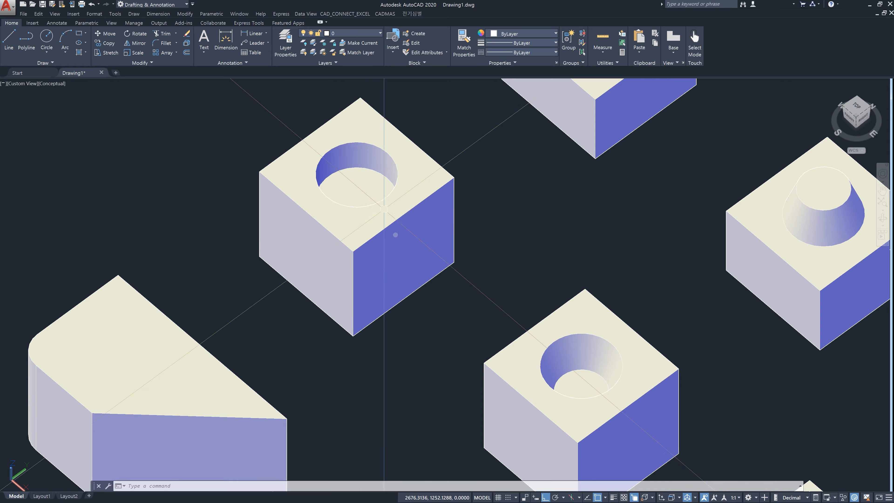
middle_click_drag(403, 263, 394, 162, "shift")
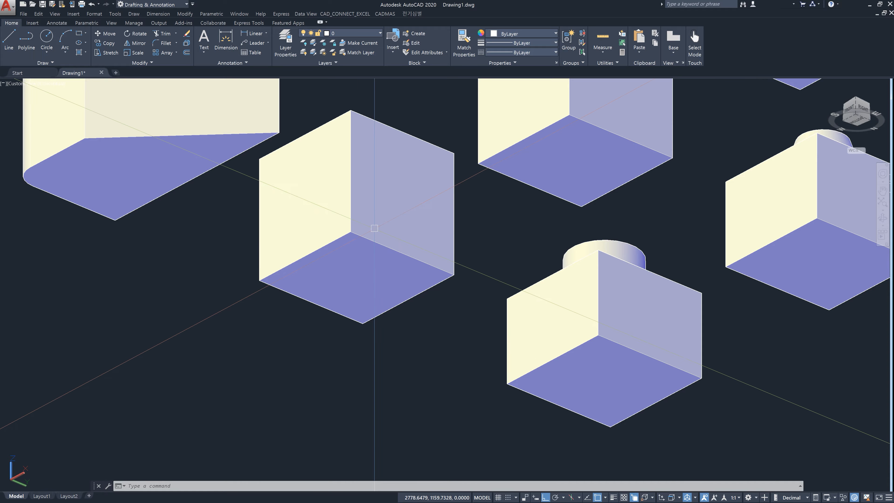
middle_click_drag(374, 228, 377, 349, "shift")
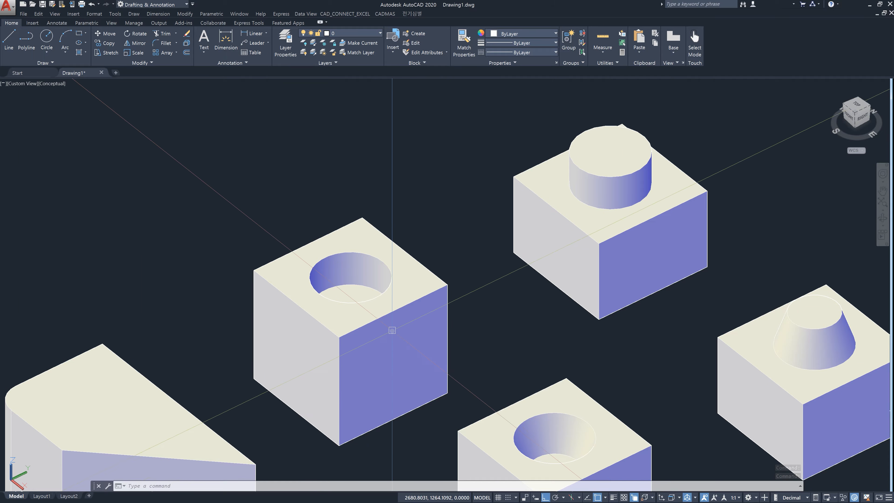
middle_click_drag(564, 216, 486, 275)
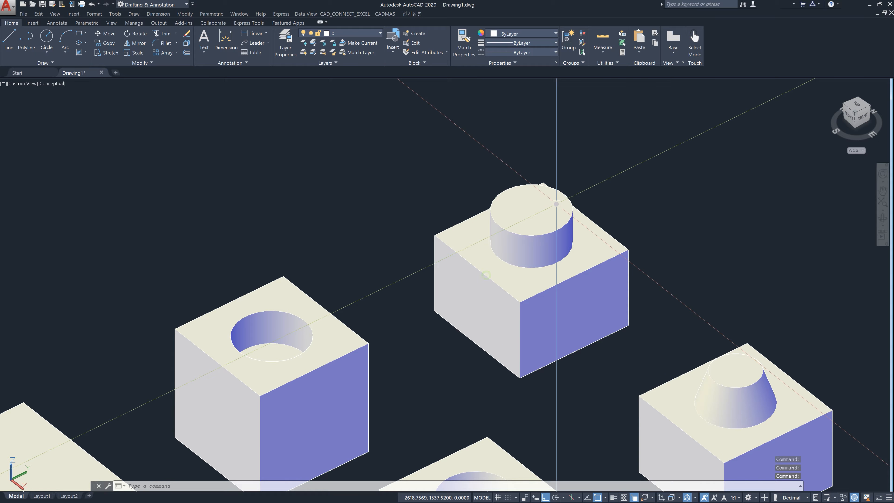
key("Escape")
key("Escape")
type("solid")
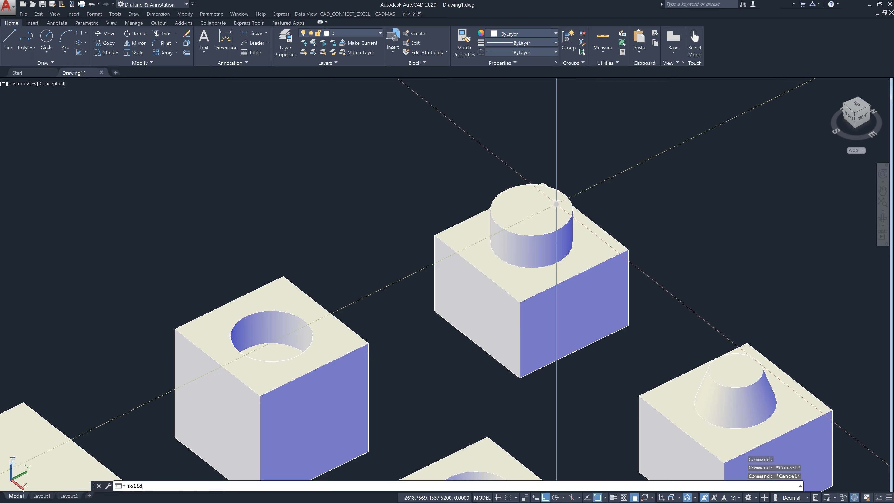
type("edit")
key("Return")
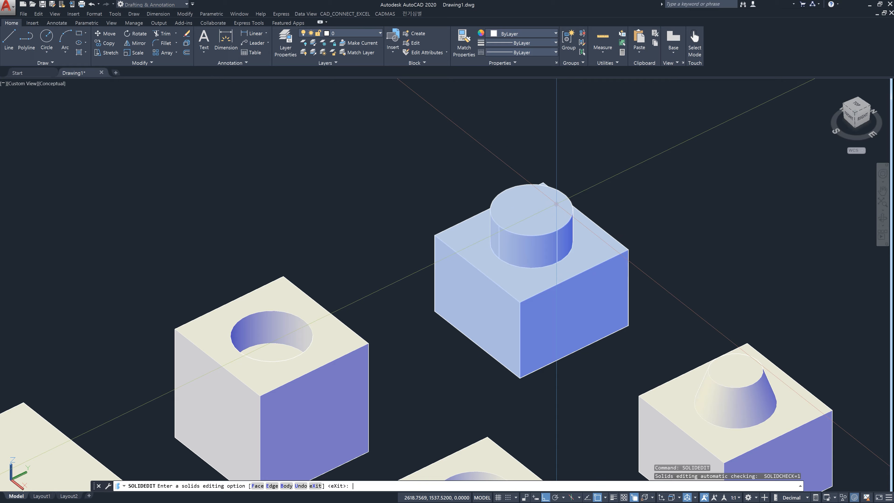
type("f")
key("Return")
type("d")
key("Return")
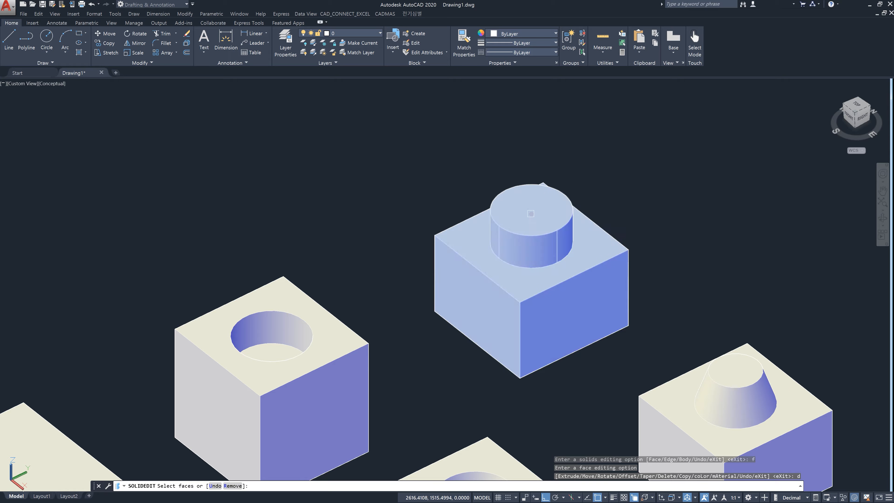
left_click(530, 213)
key("Return")
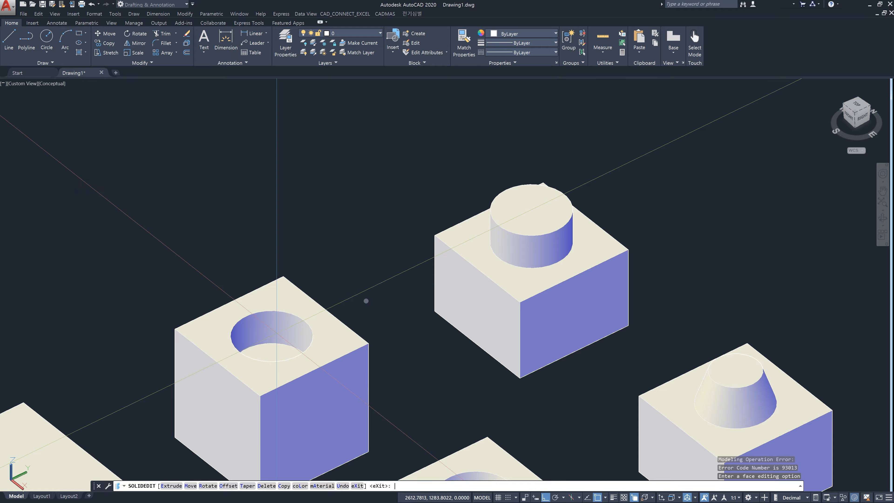
Delete the curved wall face of the straight cylindrical pocket in the box
type("d")
key("Return")
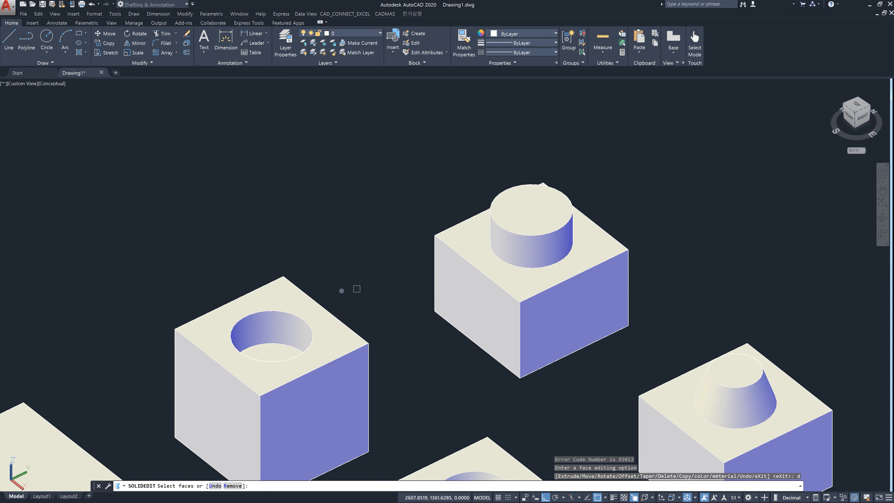
left_click(287, 329)
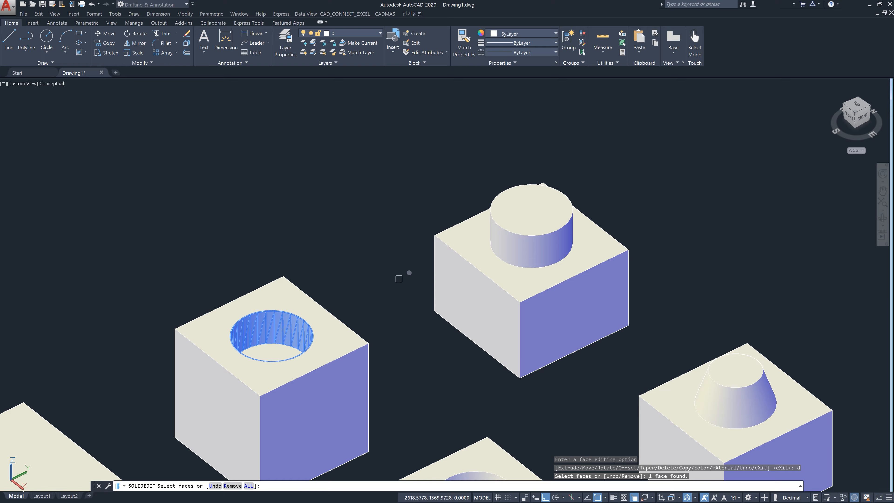
key("Return")
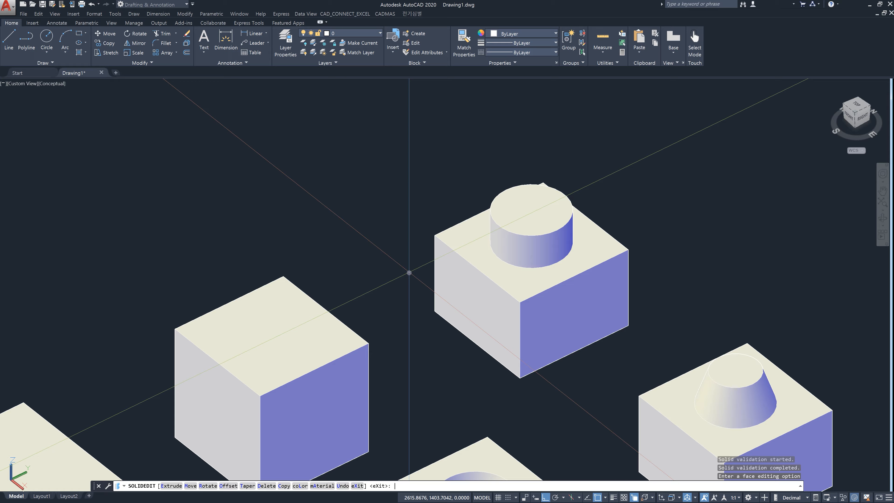
Delete the curved side face of the straight cylindrical boss, and undo the face deletions on both the boss and the pocket
key("Return")
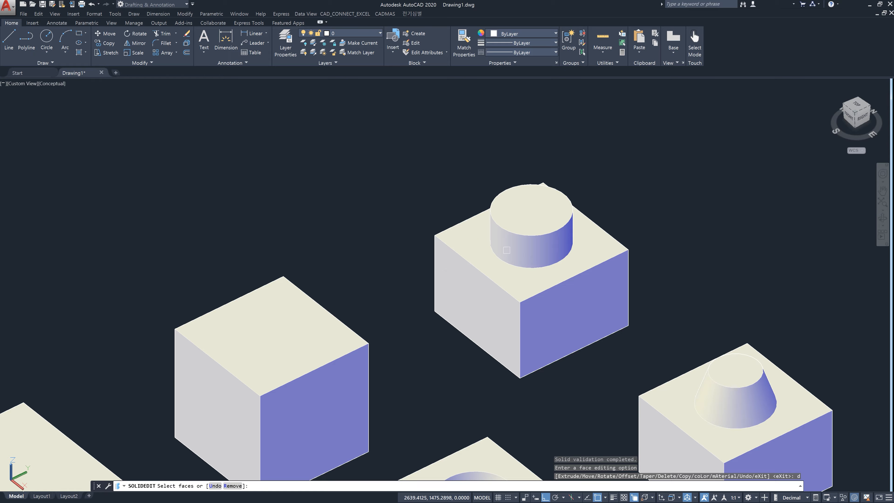
left_click(546, 248)
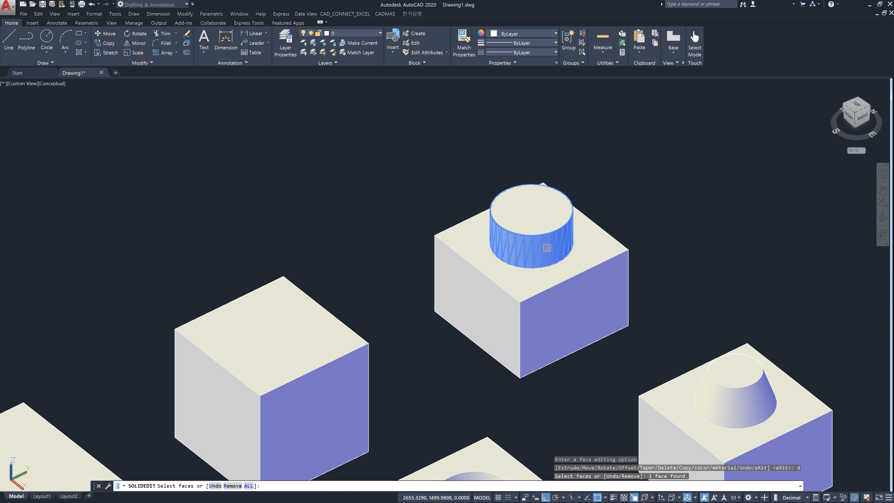
key("Return")
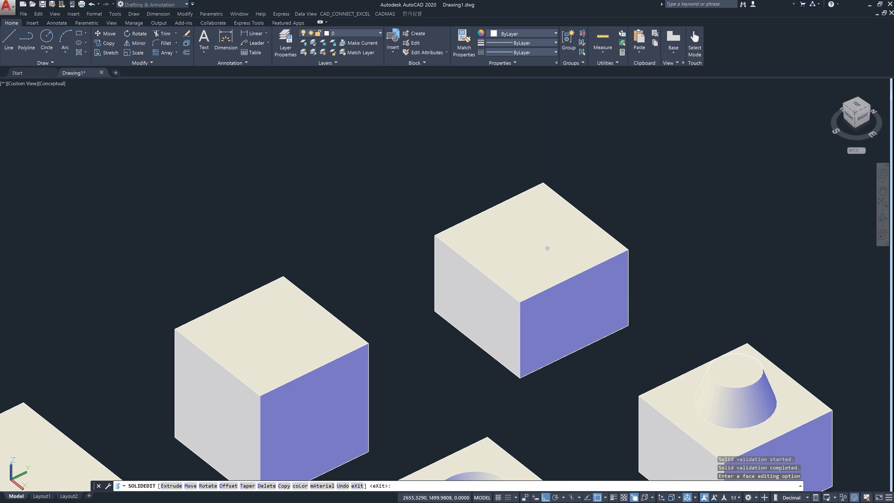
key("ctrl+z")
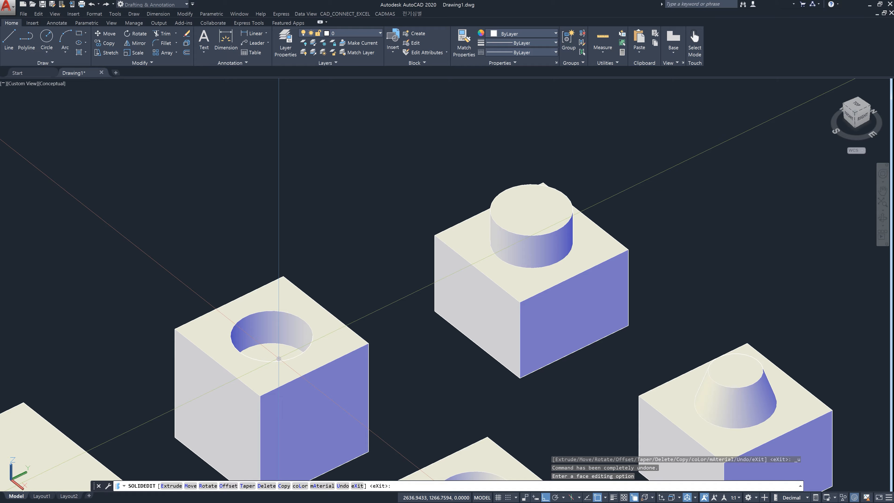
Delete the circular floor face of the tapered round pocket, using the face Delete option
middle_click_drag(611, 373, 564, 283)
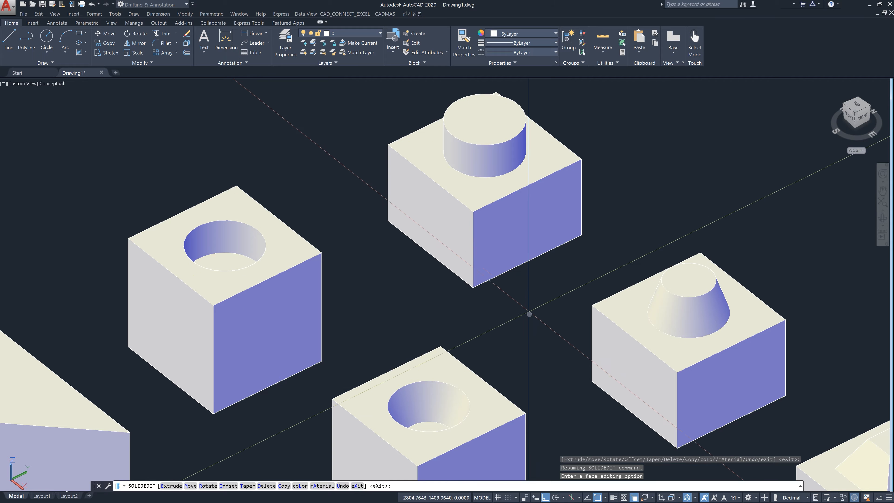
middle_click_drag(529, 315, 520, 265)
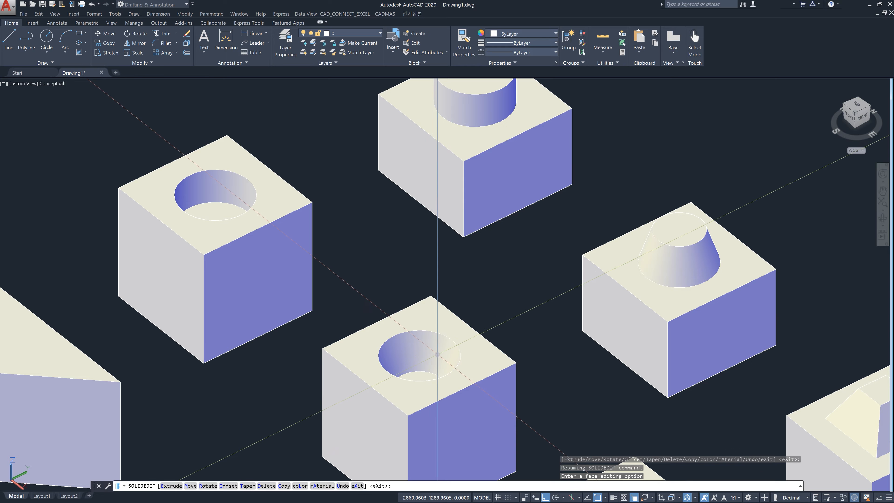
middle_click_drag(432, 346, 456, 362, "shift")
scroll(540, 367, "up", 3)
mouse_move(550, 352)
middle_mouse_down()
mouse_move(551, 324)
mouse_move(542, 366)
middle_mouse_up()
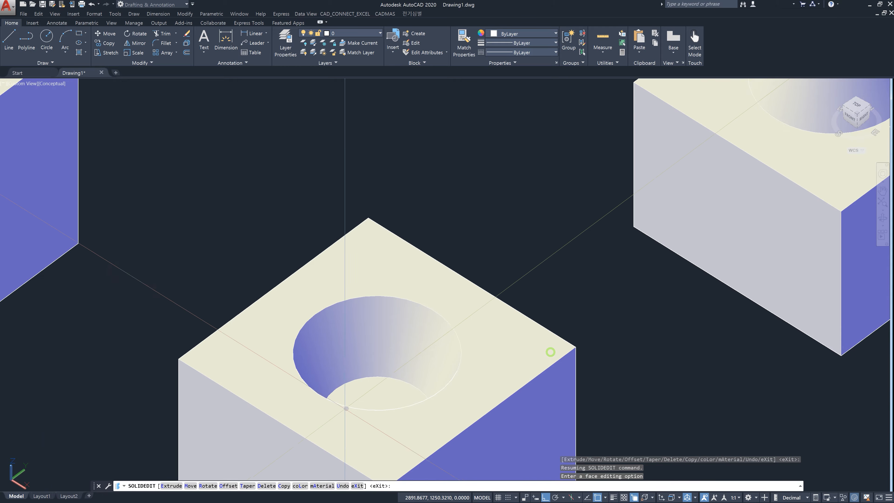
scroll(360, 232, "down", 3)
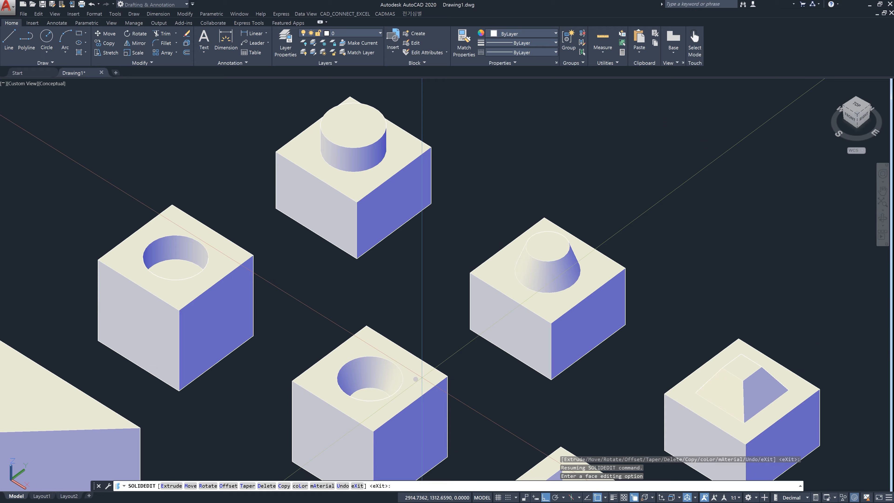
type("d")
key("Return")
scroll(368, 396, "up", 3)
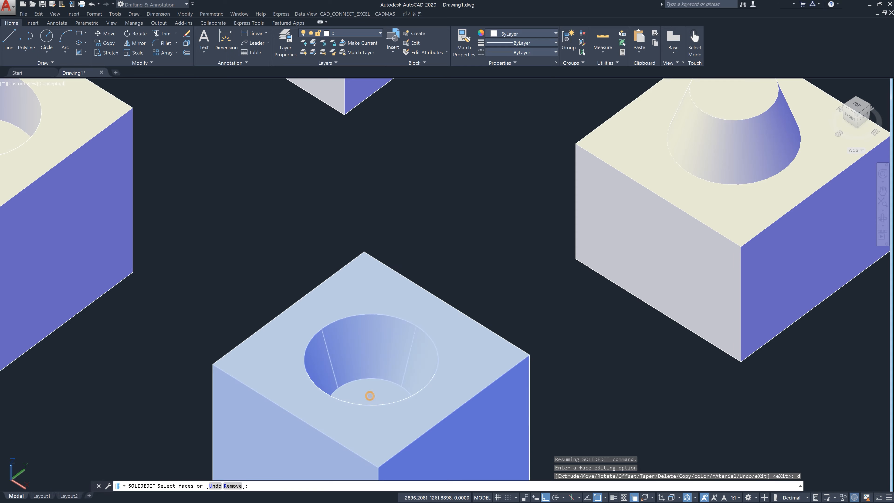
left_click(369, 395)
key("Return")
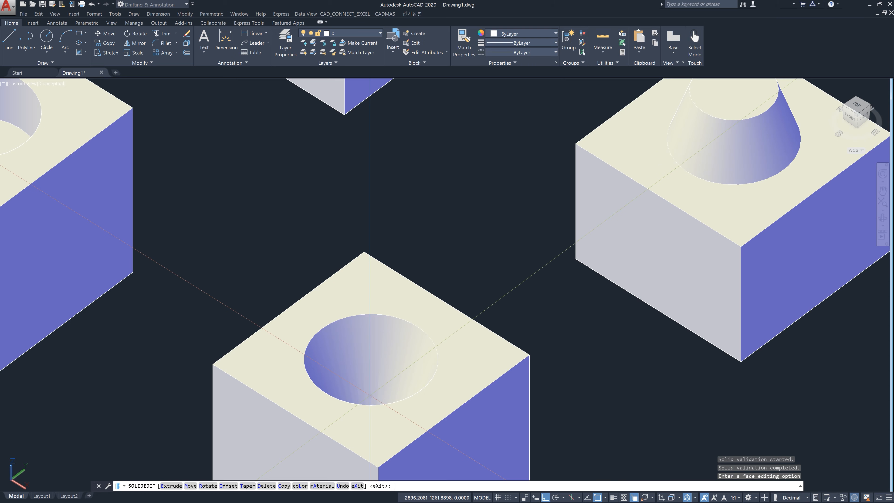
Examine the tapered round pocket from above and leave face editing with the tapered round boss in view
middle_click_drag(379, 394, 457, 247, "shift")
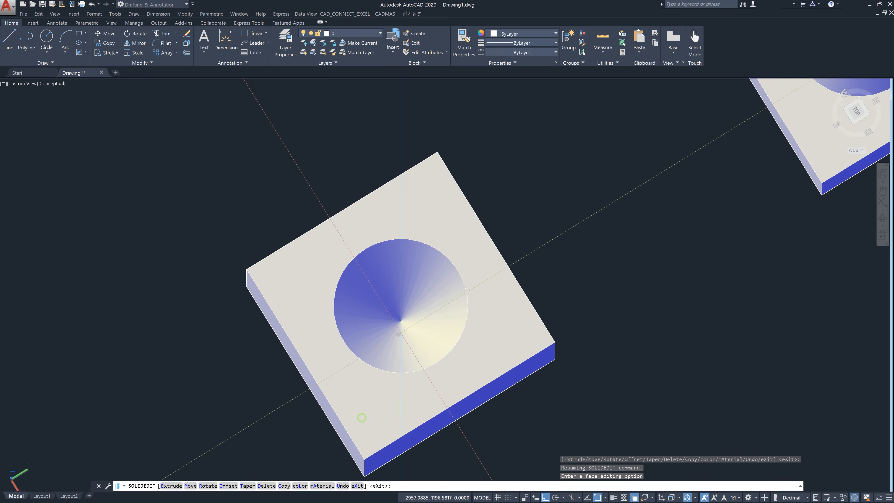
scroll(512, 269, "down", 5)
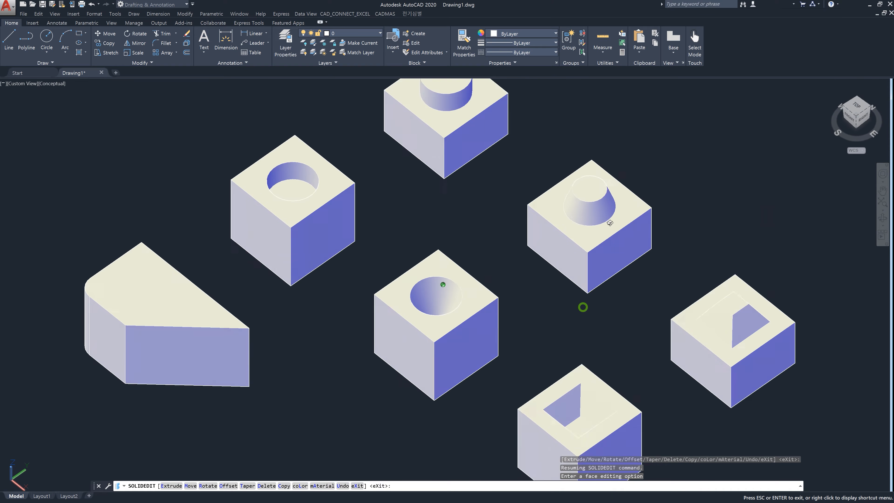
scroll(581, 305, "up", 2)
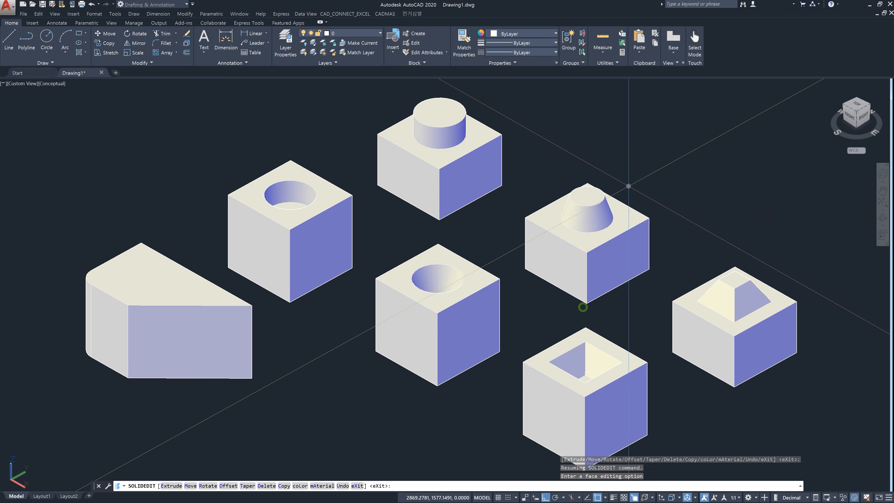
scroll(628, 186, "up", 4)
key("Escape")
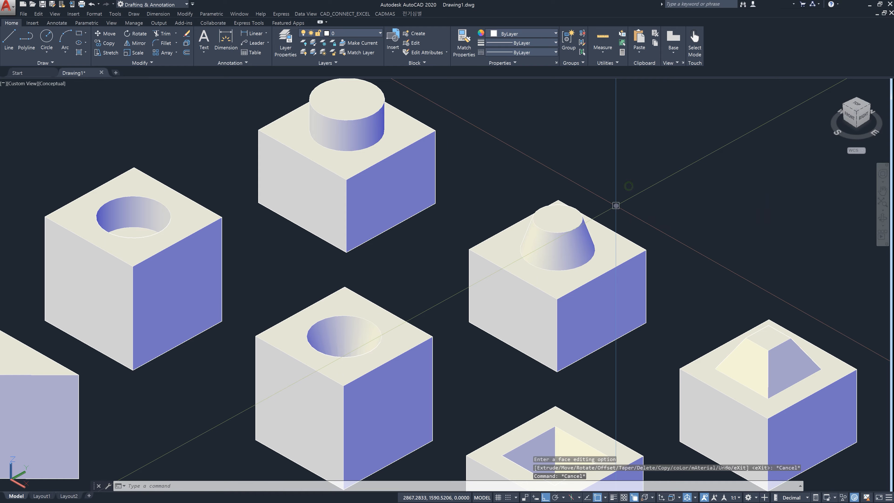
type("solid")
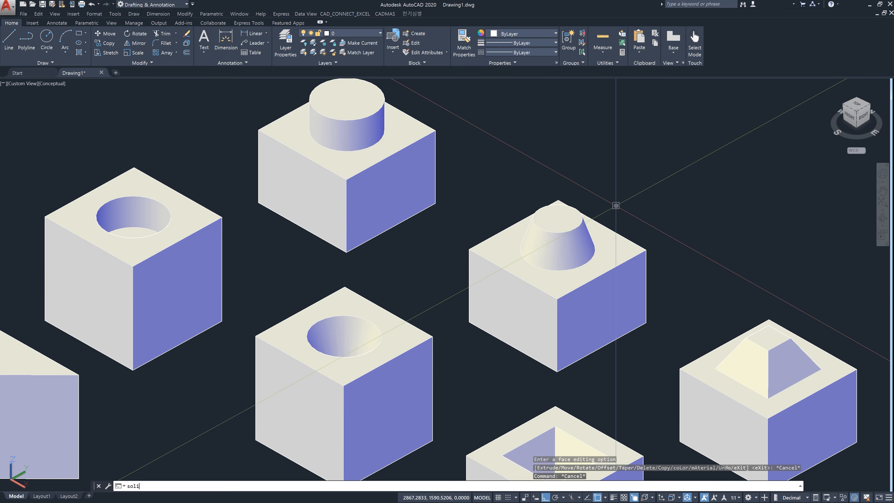
key("Escape")
key("Escape")
key("Escape")
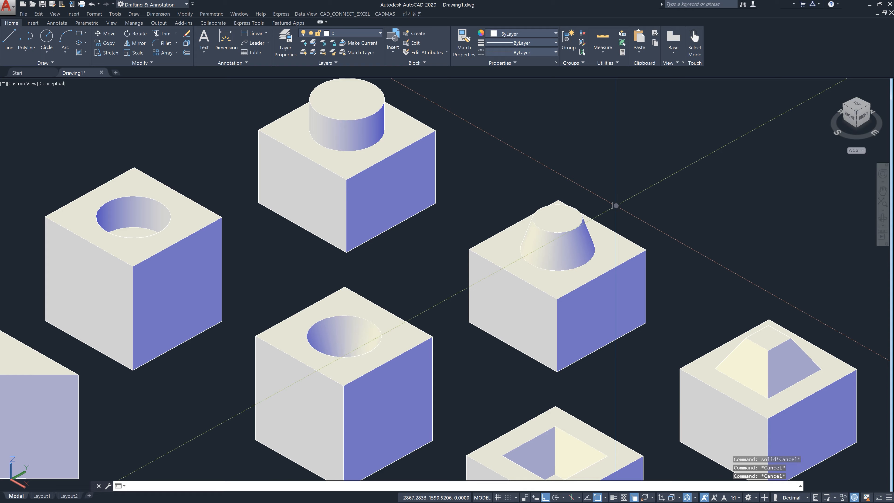
Delete the circular top face of the tapered round boss, using SOLIDEDIT's face Delete option
type("solidedit")
key("Return")
key("Return")
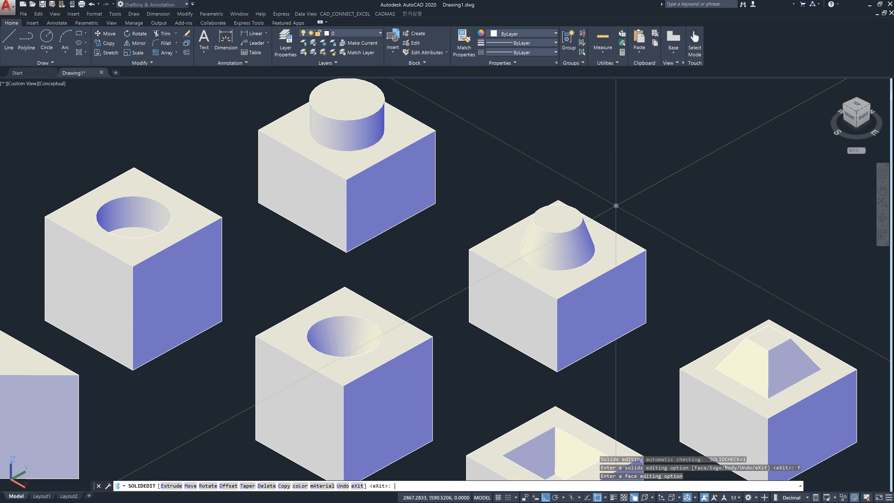
type("d")
key("Return")
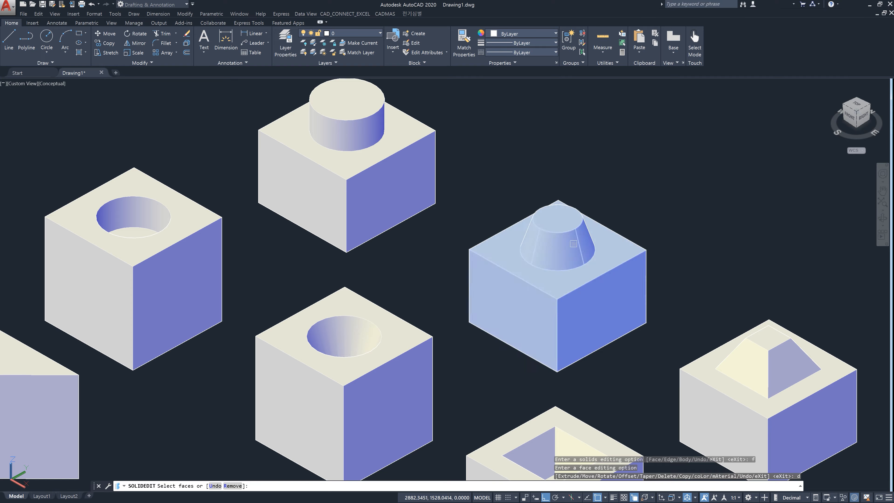
left_click(569, 220)
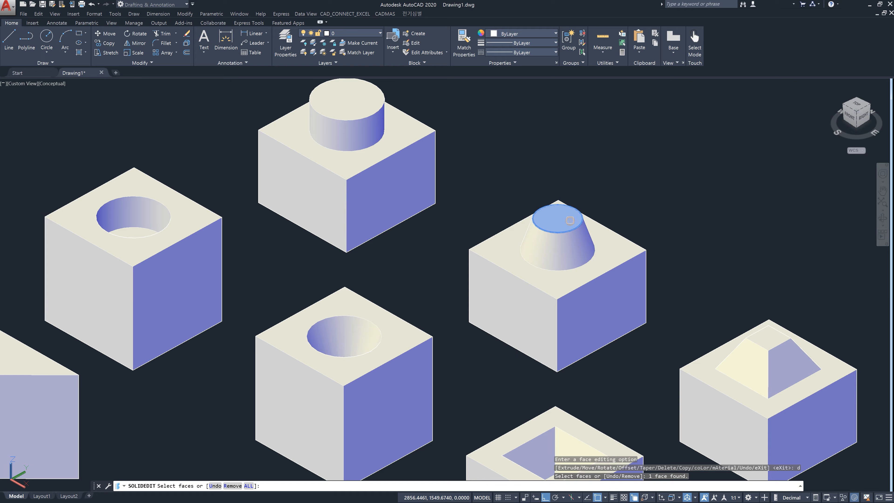
key("Return")
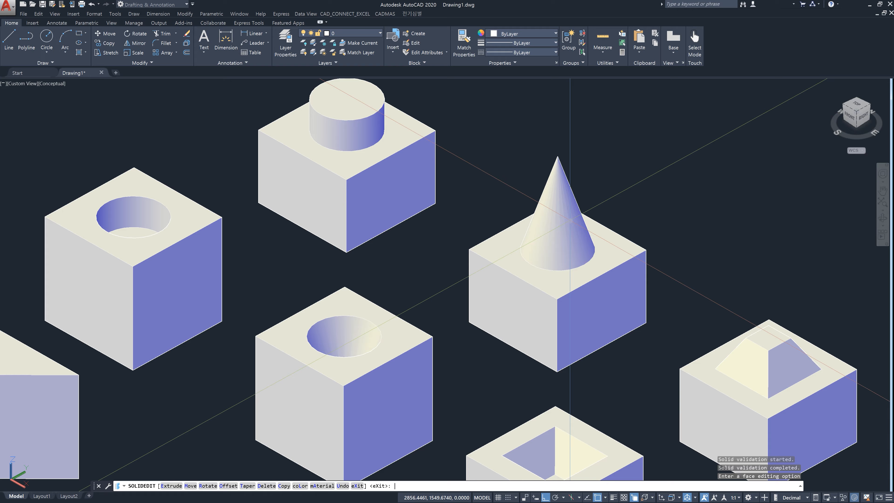
Delete the square floor face of the tapered square pocket, using the face Delete option
middle_click_drag(634, 396, 580, 262)
middle_click_drag(523, 367, 497, 343, "shift")
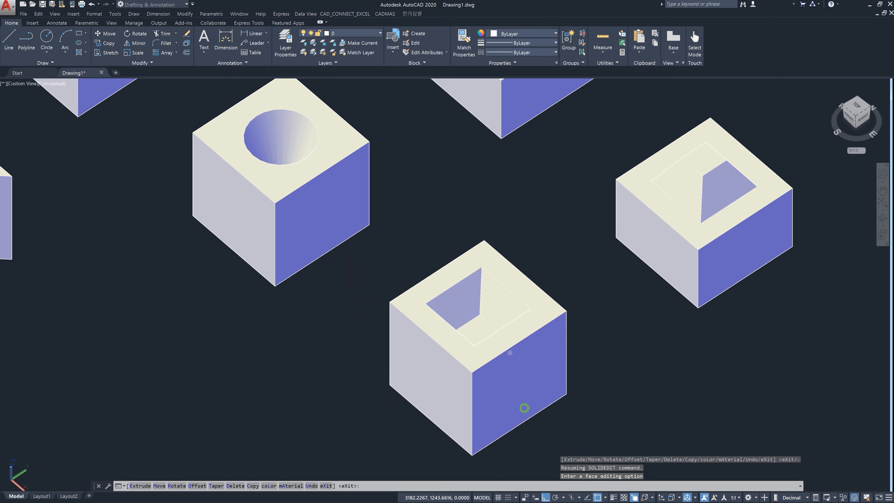
type("d")
key("Return")
left_click(482, 331)
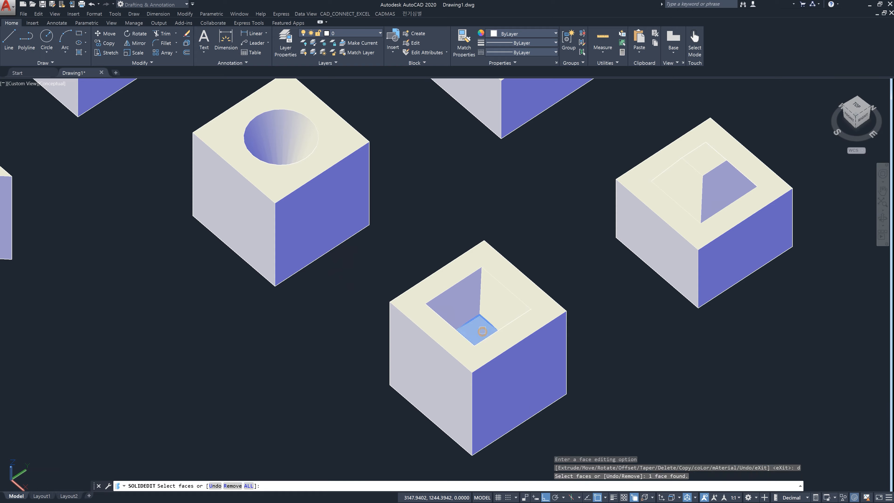
key("Return")
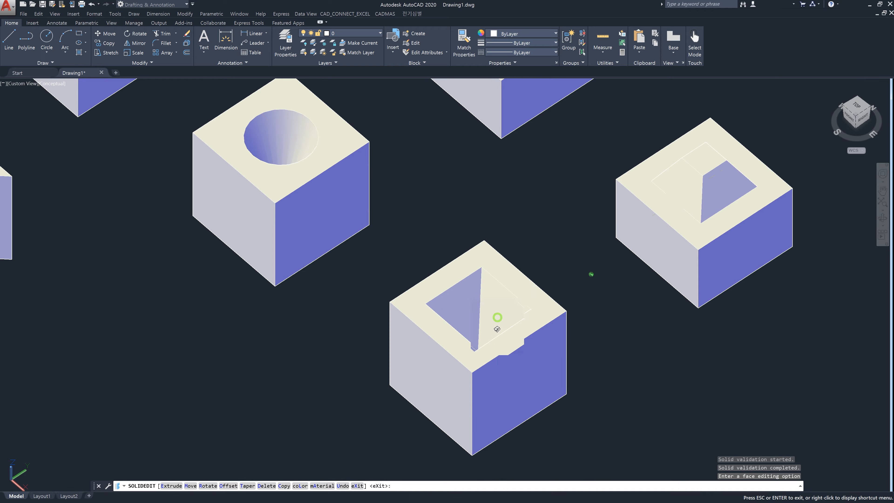
mouse_move(497, 328)
middle_mouse_down("shift")
mouse_move(495, 367)
mouse_move(504, 326)
middle_mouse_up("shift")
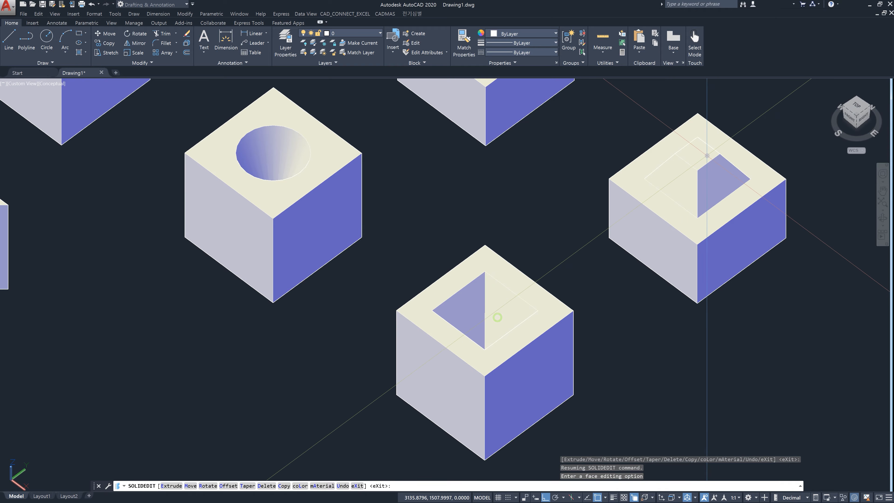
Try to delete the square top face of the tapered square boss together with adjoining faces, using the face Delete option
type("d")
key("Return")
left_click(699, 158)
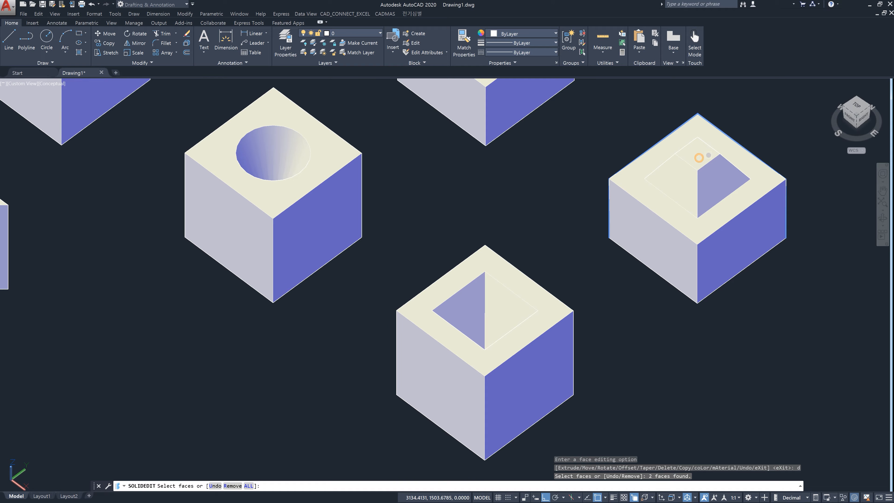
scroll(699, 157, "up", 3)
left_click(693, 149)
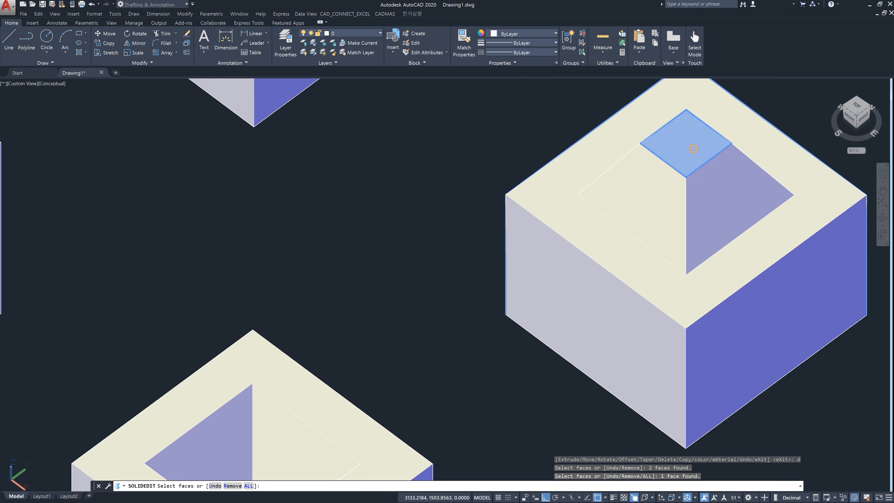
key("Return")
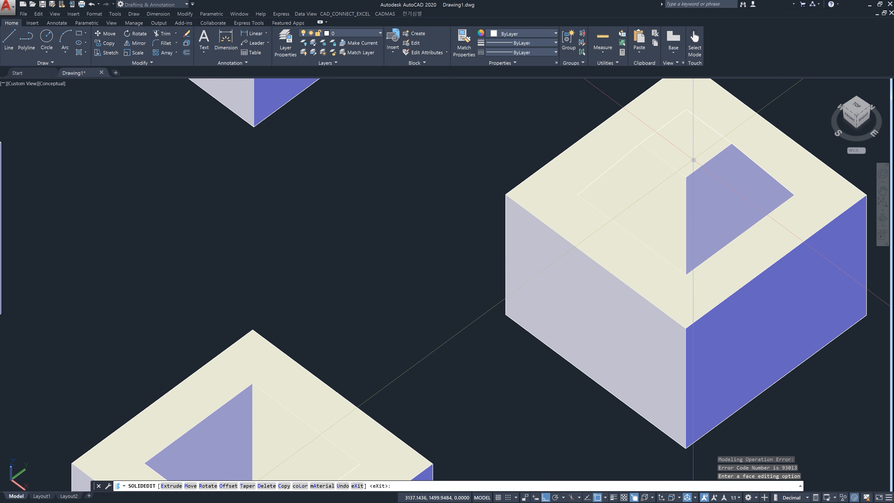
Delete only the square top face of the tapered square boss, using the face Delete option
type("d")
key("Return")
left_click(693, 152)
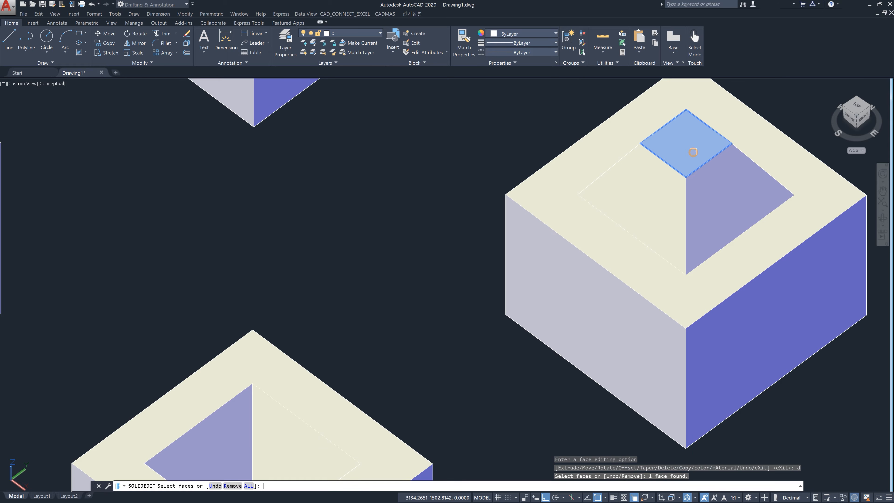
key("Return")
scroll(712, 165, "down", 4)
mouse_move(713, 183)
middle_mouse_down("shift")
mouse_move(780, 178)
mouse_move(791, 127)
mouse_move(696, 180)
middle_mouse_up("shift")
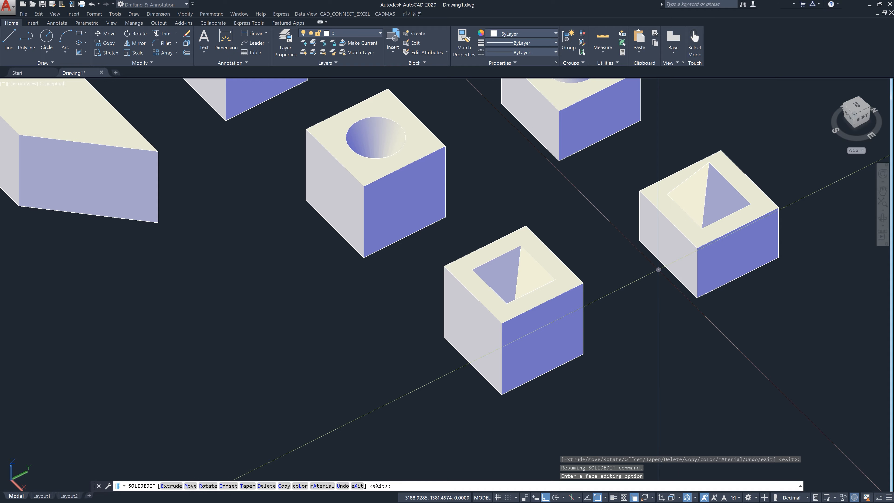
scroll(658, 269, "down", 2)
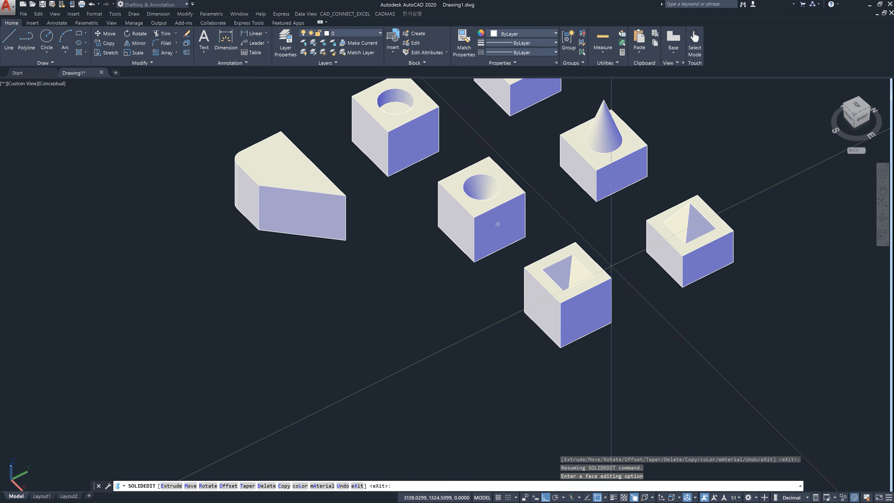
middle_click_drag(497, 220, 500, 277)
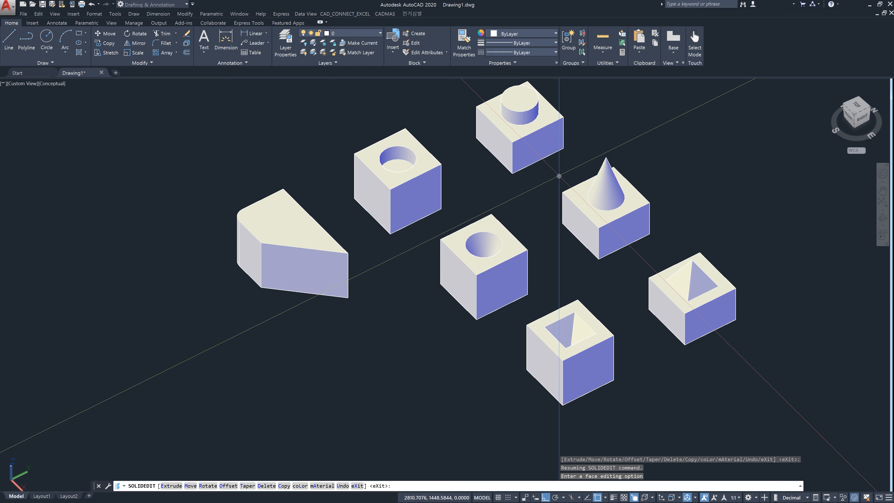
Undo the face deletions on the tapered round and square pockets and bosses and leave face editing
key("ctrl+z")
key("ctrl+z")
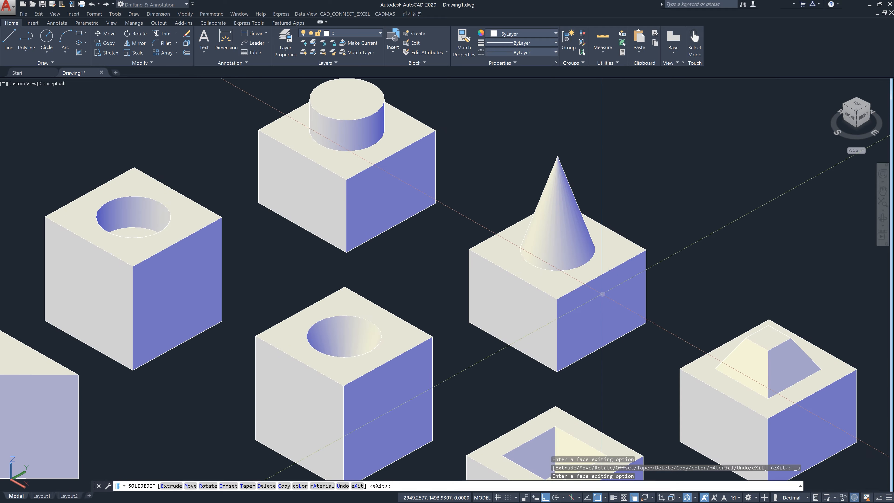
key("ctrl+z")
key("Escape")
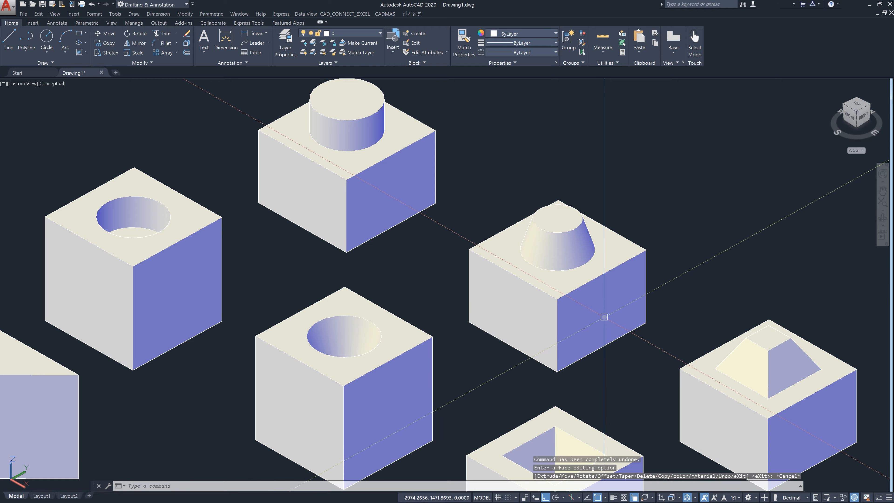
key("ctrl+z")
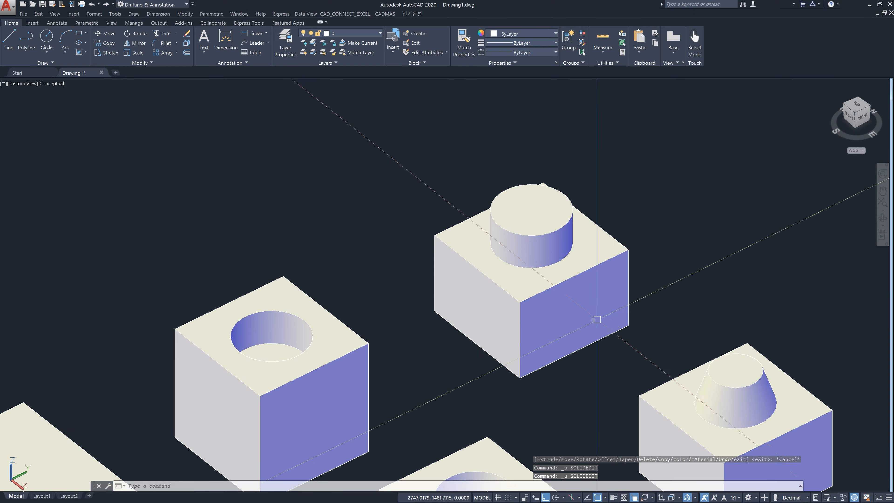
key("ctrl+z")
middle_click_drag(549, 318, 534, 275)
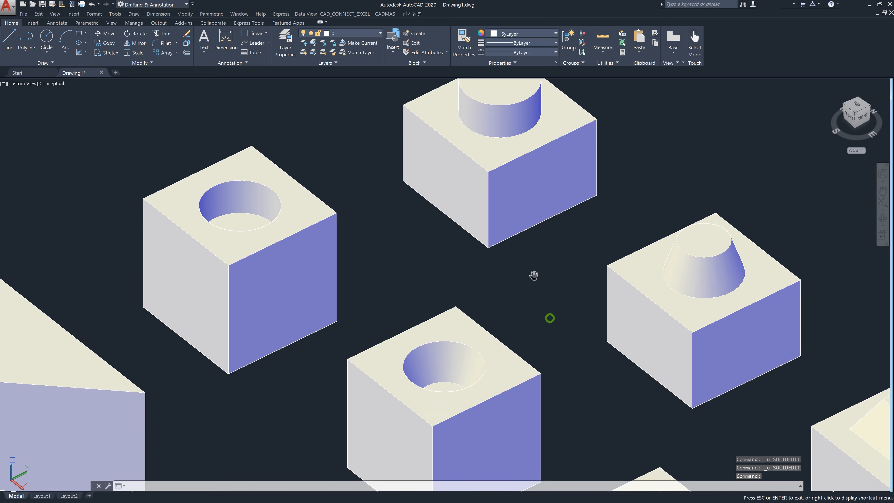
middle_click_drag(540, 320, 530, 290)
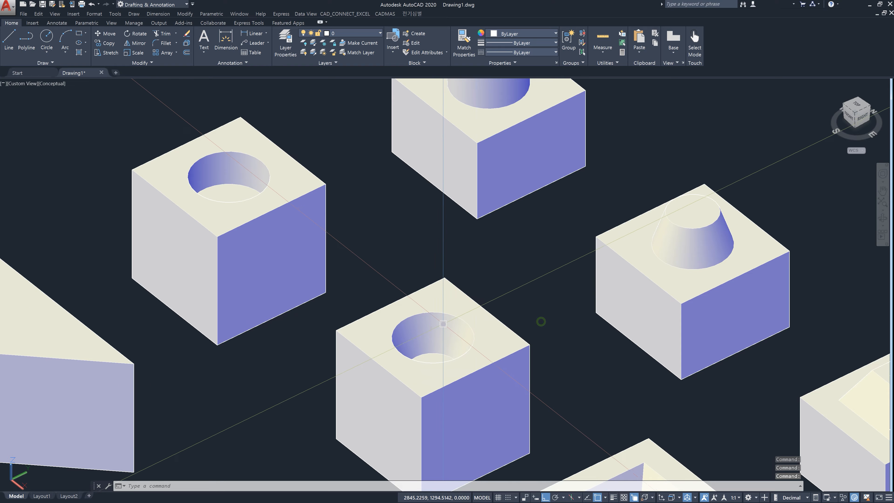
key("Escape")
key("Escape")
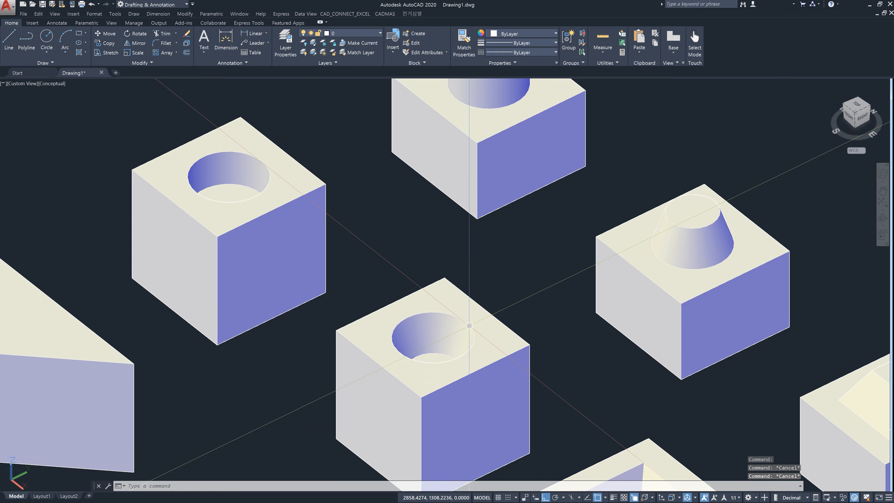
Delete the conical side face of the tapered round pocket, using SOLIDEDIT's face Delete option
type("soli")
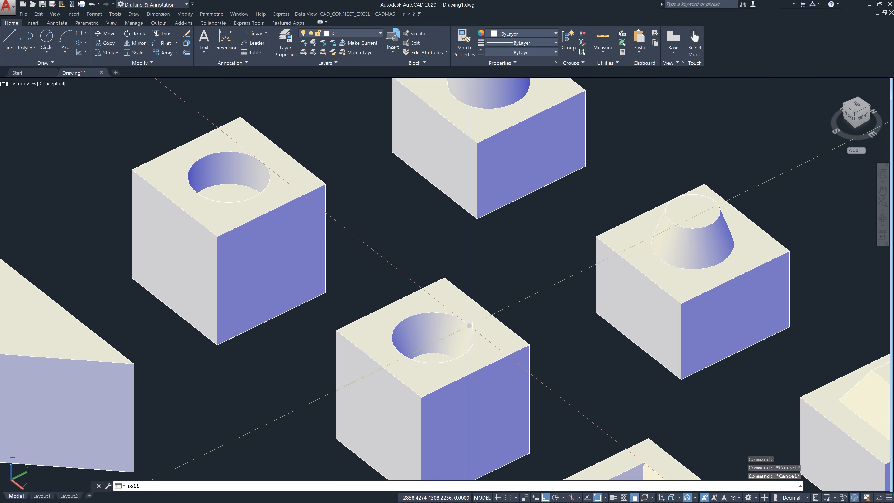
type("dedit")
key("Return")
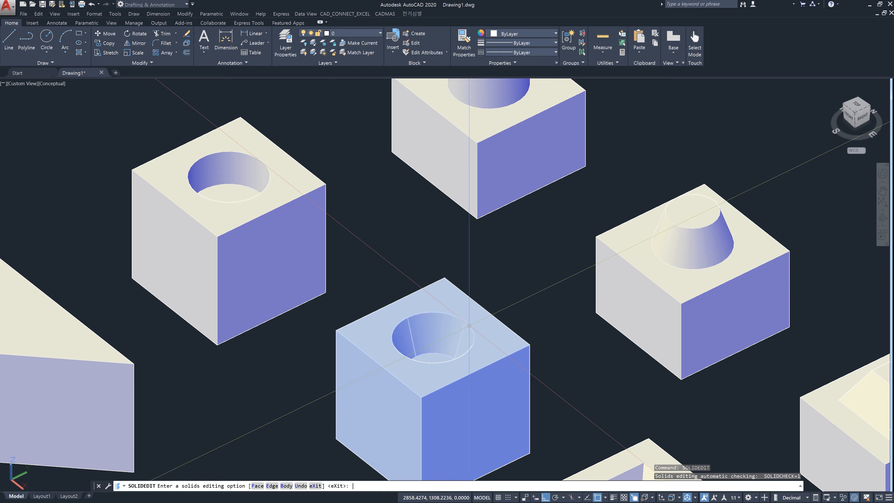
type("f")
key("Return")
type("d")
key("Return")
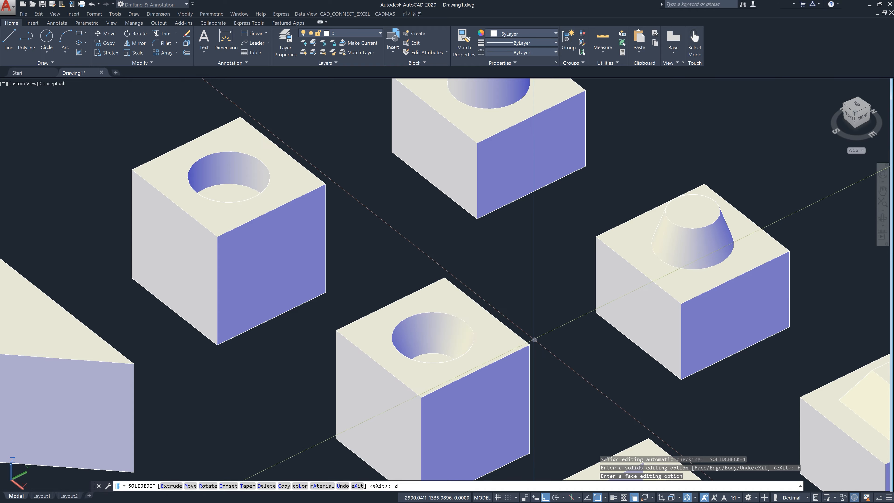
left_click(440, 335)
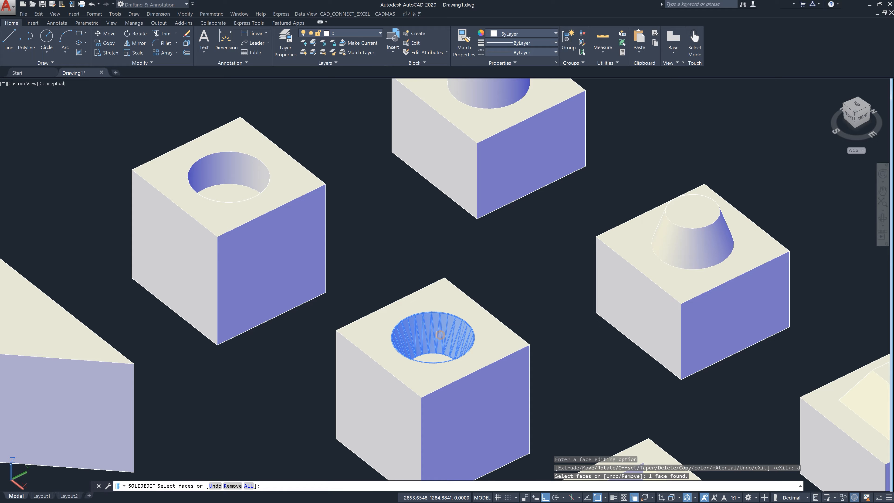
key("Return")
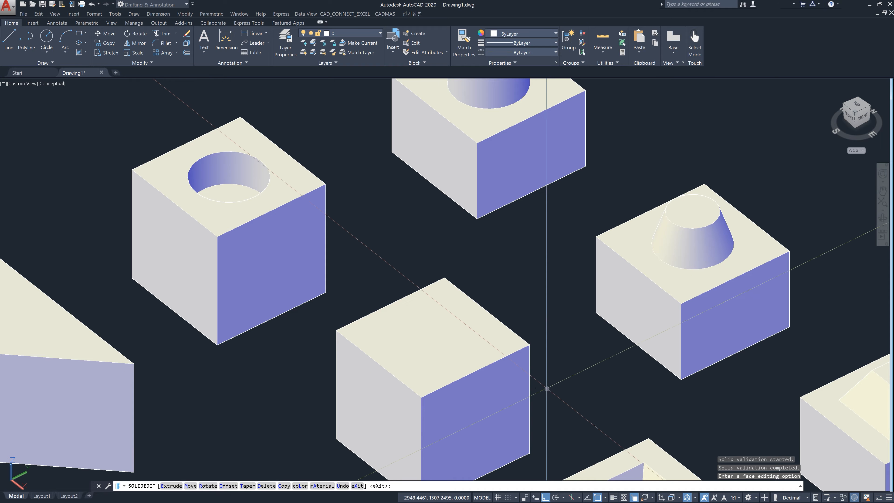
Remove the tapered square boss from its block by applying the face Delete option to its sloped sides
middle_click_drag(546, 389, 346, 305)
middle_click_drag(499, 364, 415, 336)
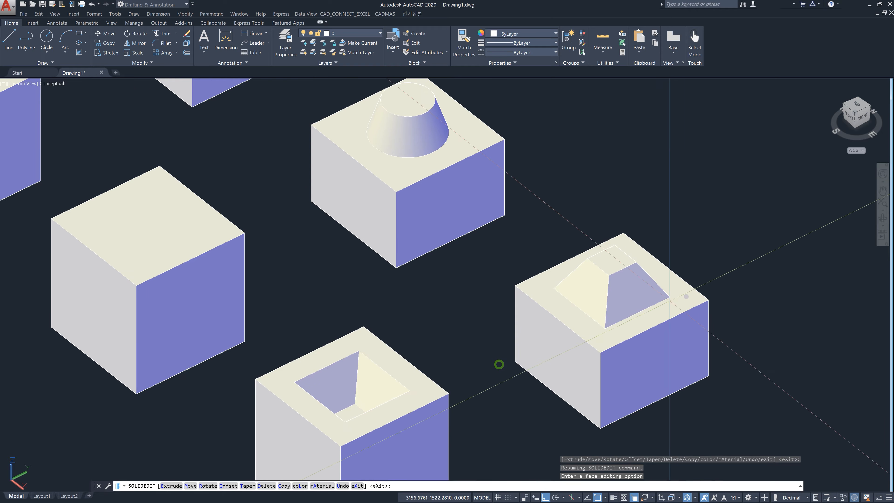
type("d")
key("Return")
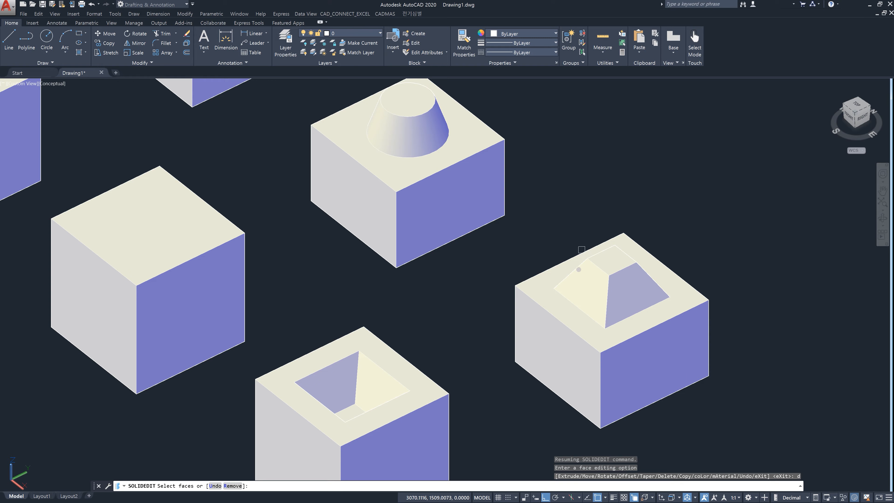
left_click(588, 291)
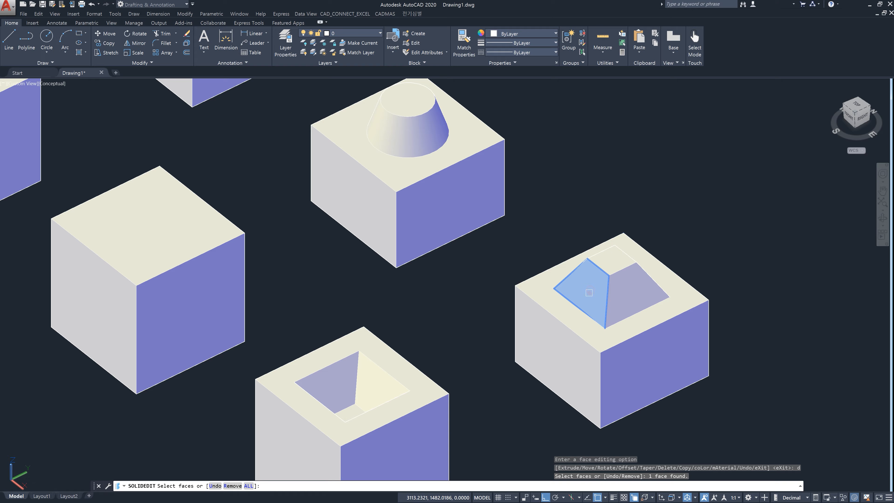
key("Return")
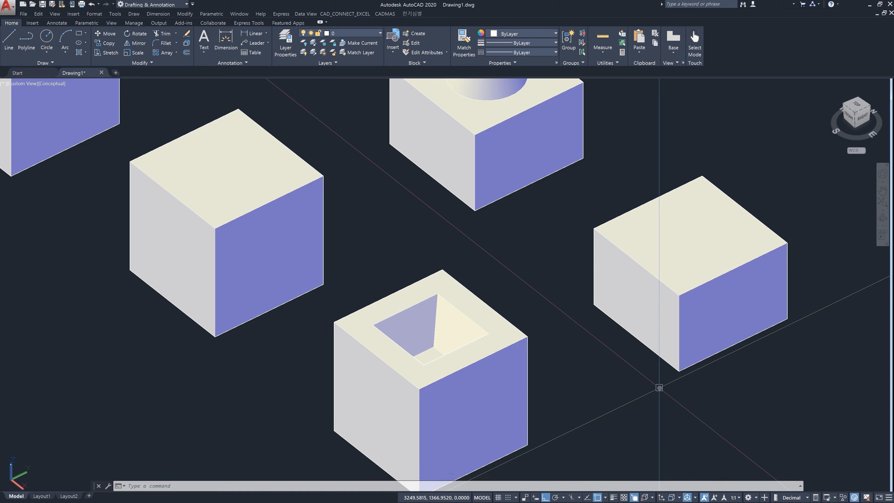
Copy the right vertical side face of the plain low block 100 units outward along the X axis, using SOLIDEDIT's face Copy option
type("solidedit")
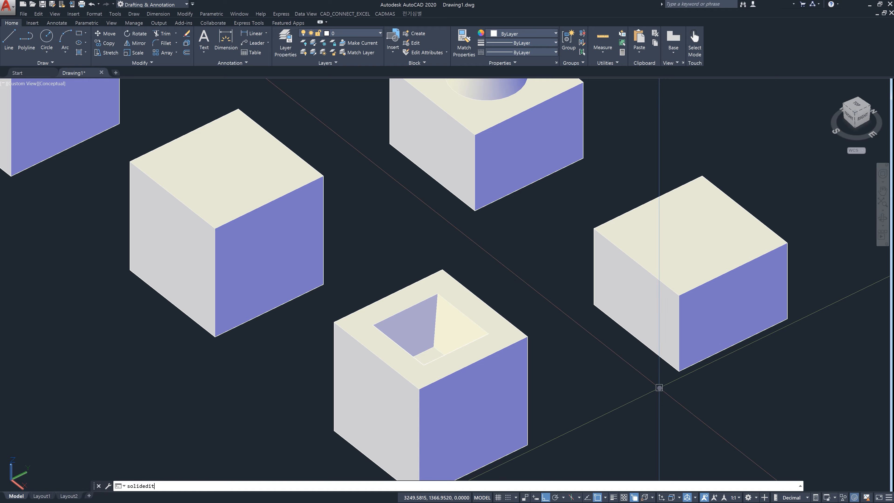
key("Return")
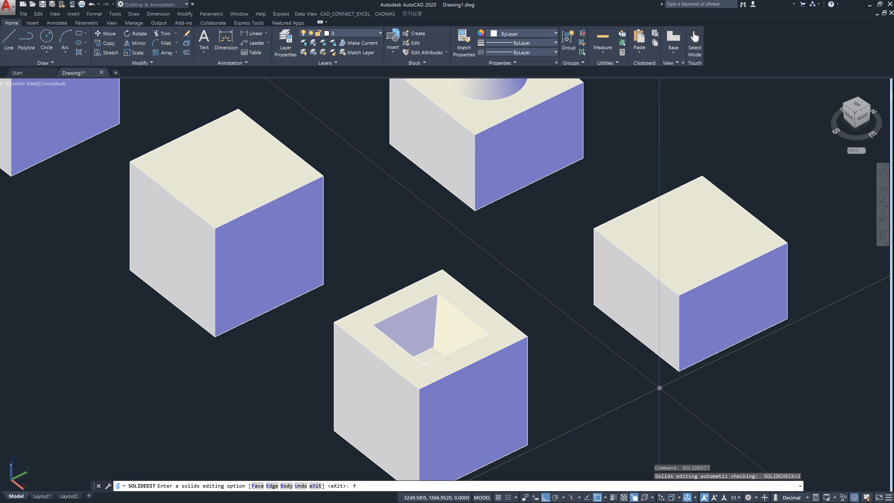
key("Return")
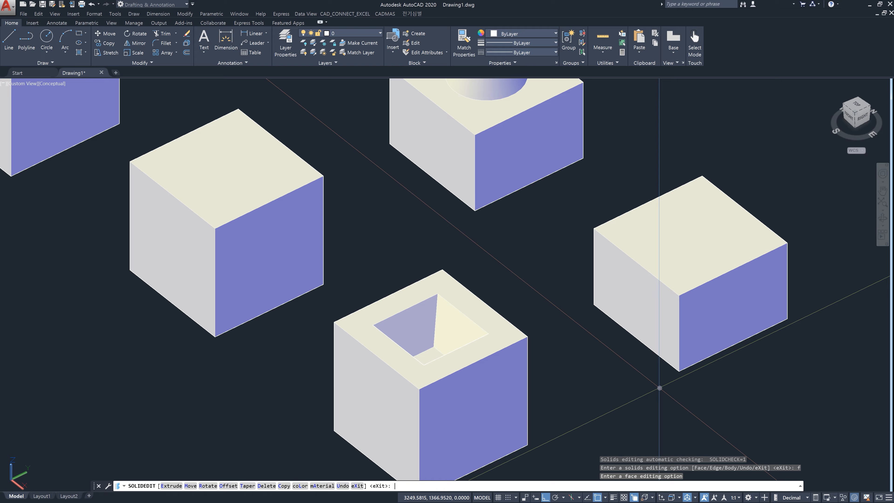
type("c")
key("Return")
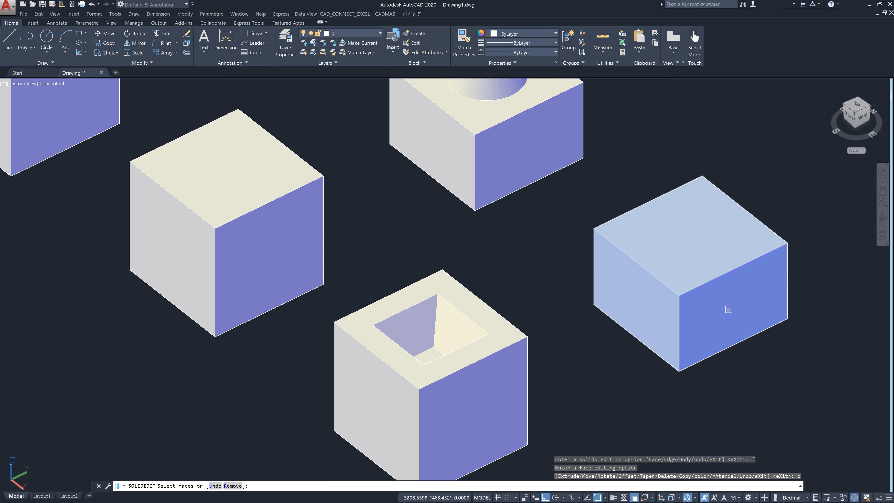
left_click(730, 313)
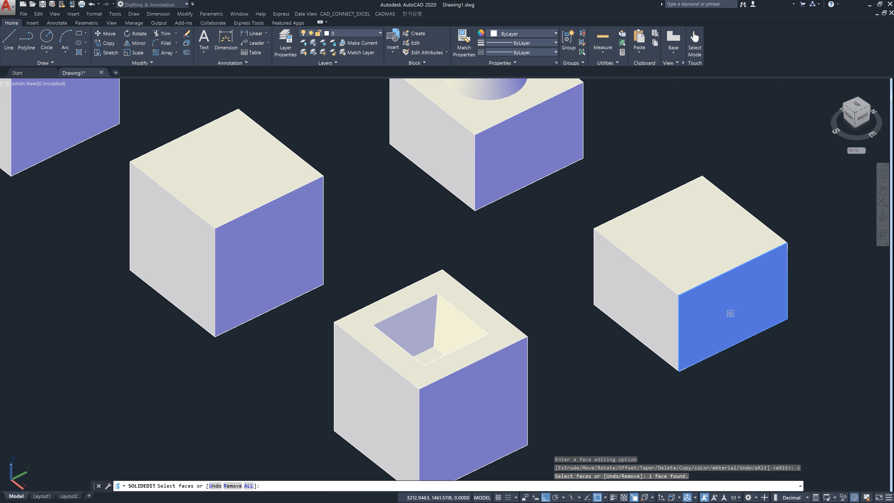
key("Return")
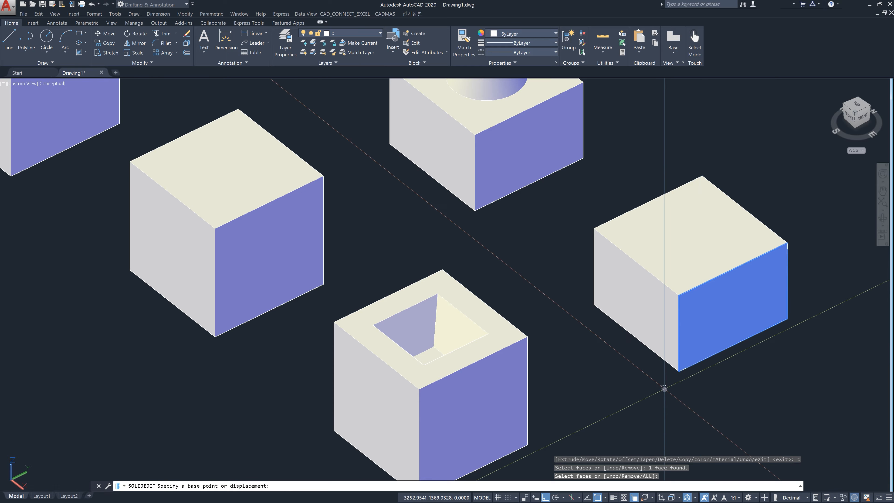
left_click(664, 389)
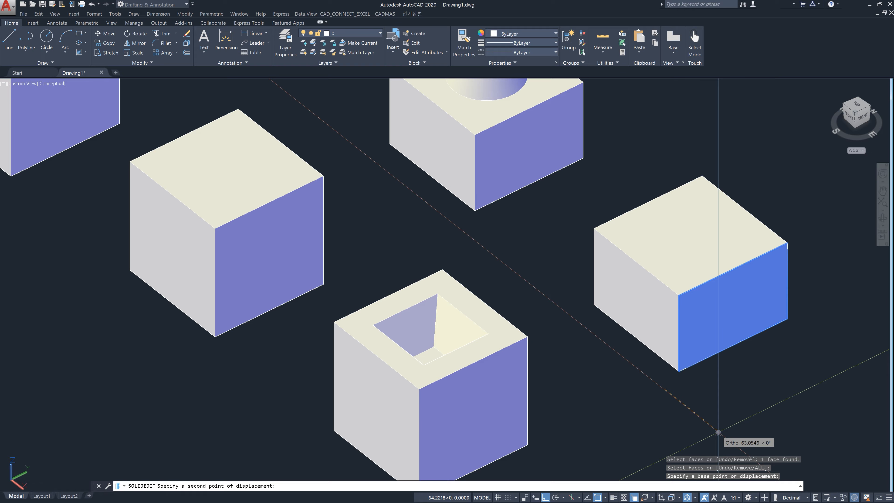
type("100")
key("Return")
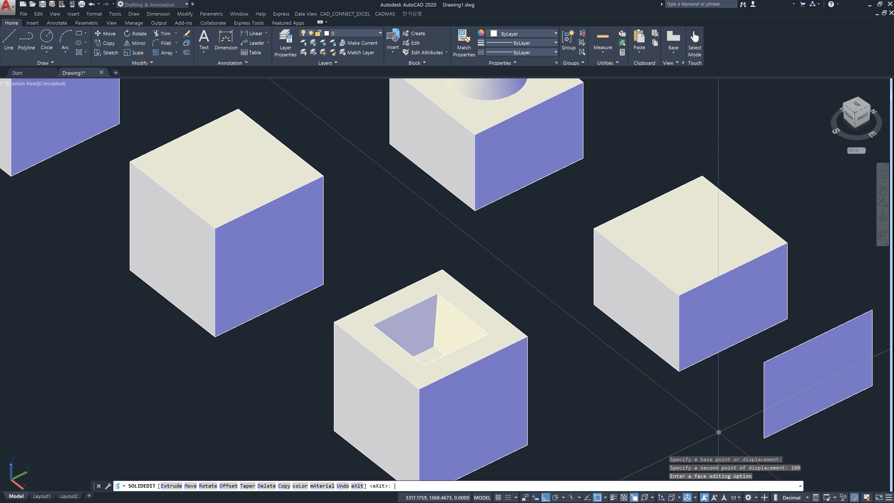
key("Escape")
Examine the copied face as an object separate from the block by repeatedly selecting it with crossing windows and clearing the selection
left_click(821, 413)
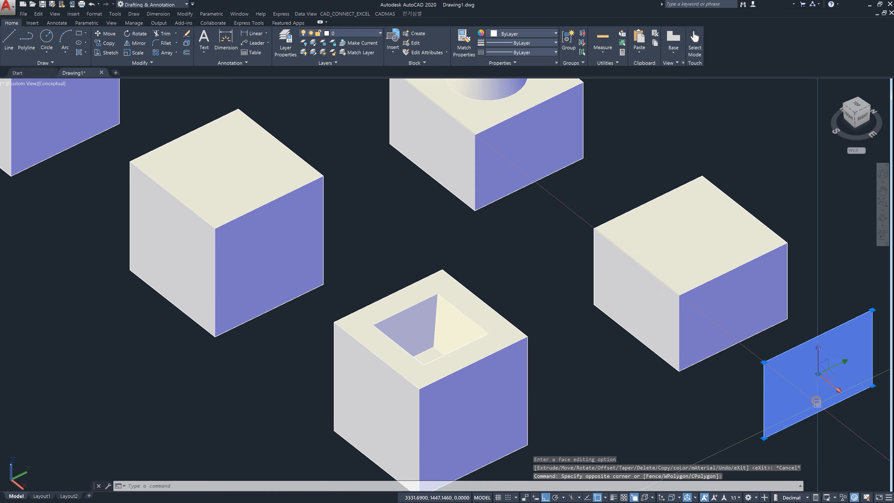
key("Escape")
left_click(828, 423)
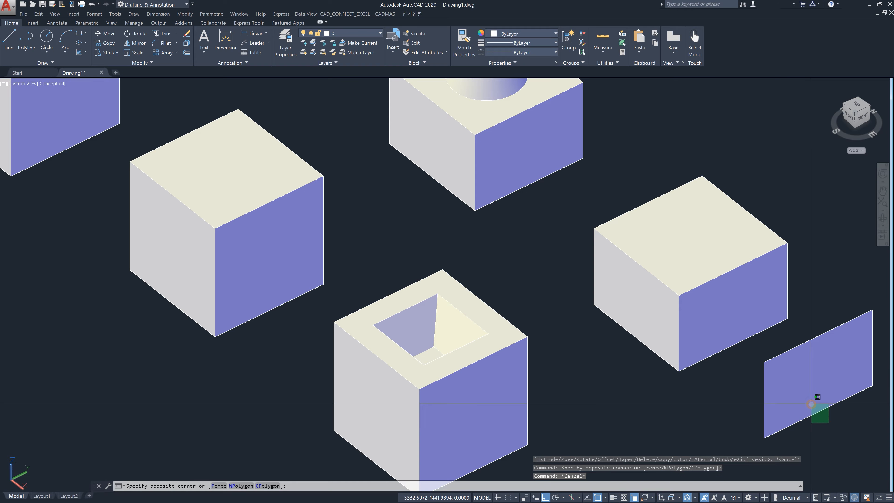
left_click(811, 403)
key("Escape")
left_click(825, 420)
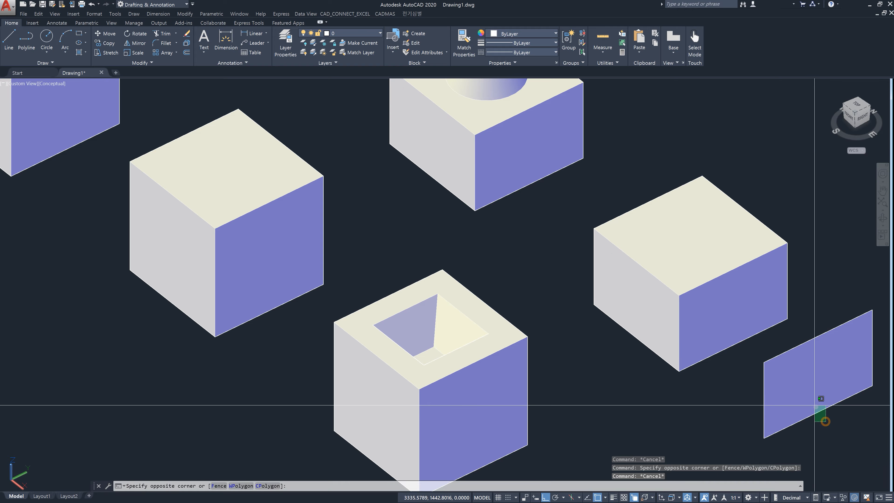
left_click(814, 405)
key("Escape")
left_click(827, 421)
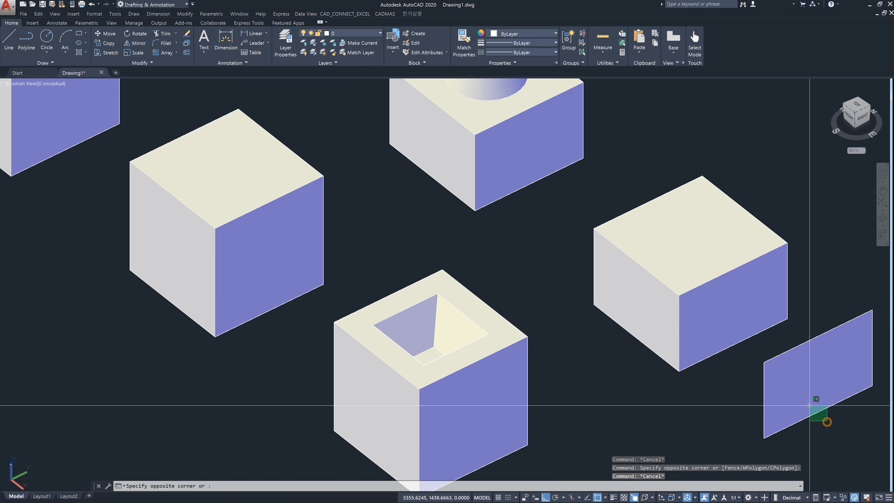
left_click(701, 336)
key("Escape")
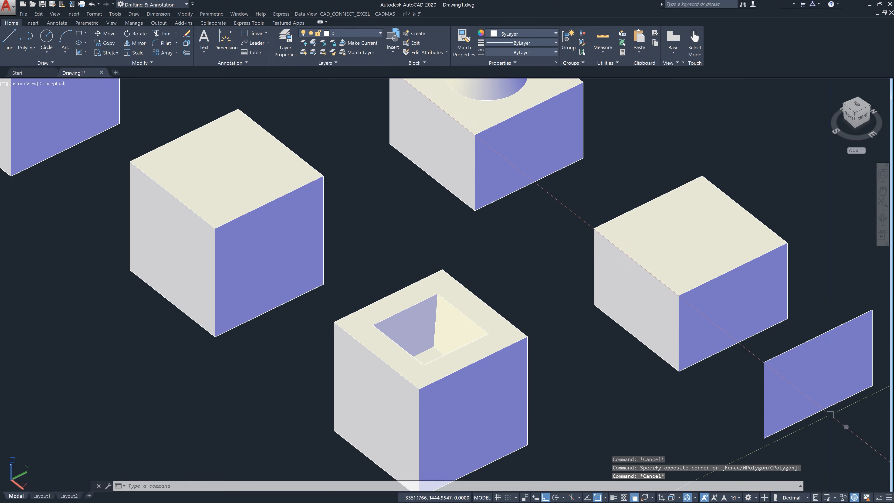
Check the copied flat face beside the plain low block by selecting it with a crossing window and clearing the selection
left_click(851, 427)
left_click(813, 385)
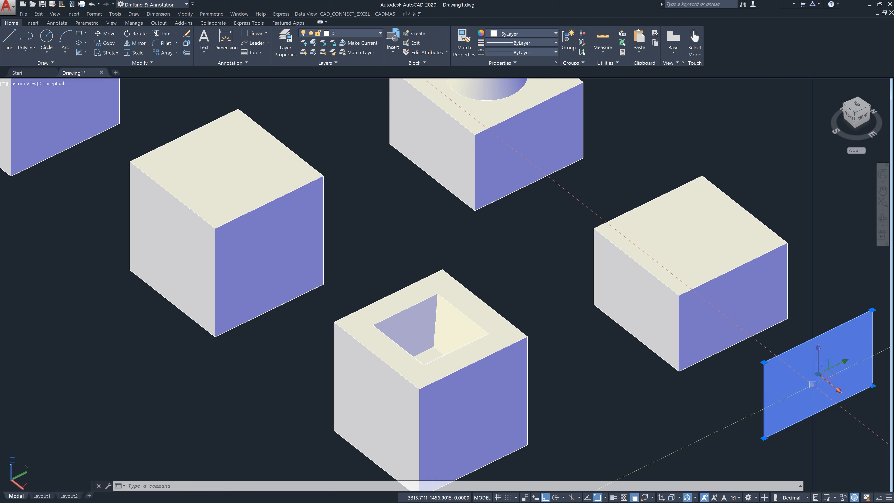
key("Escape")
key("Escape")
middle_click_drag(741, 397, 660, 340)
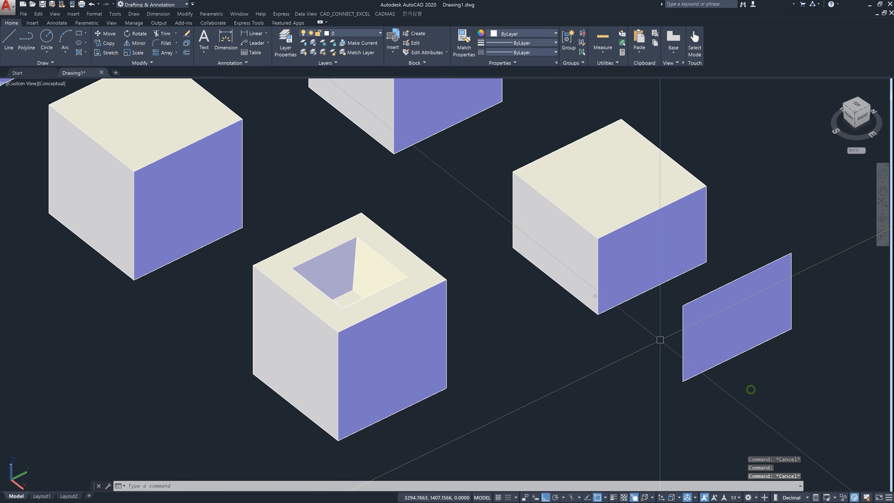
middle_click_drag(575, 275, 582, 394)
middle_click_drag(547, 202, 547, 264)
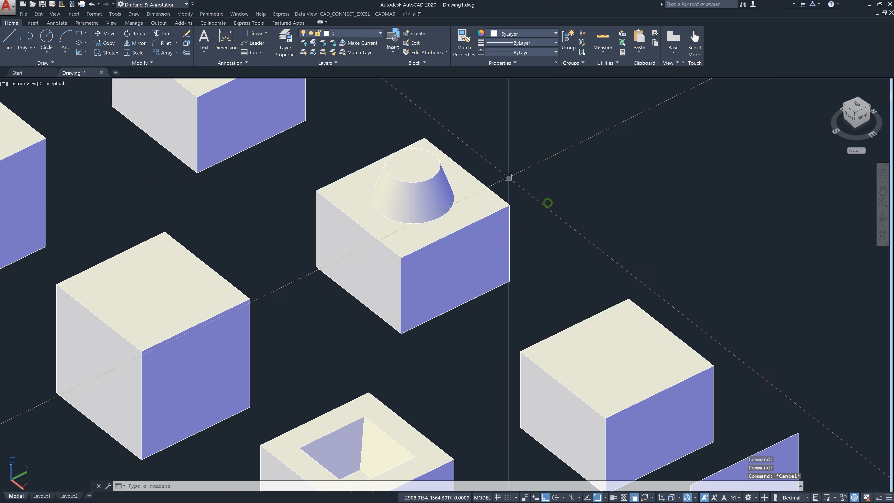
scroll(503, 176, "up", 1)
scroll(486, 181, "down", 2)
scroll(475, 189, "up", 1)
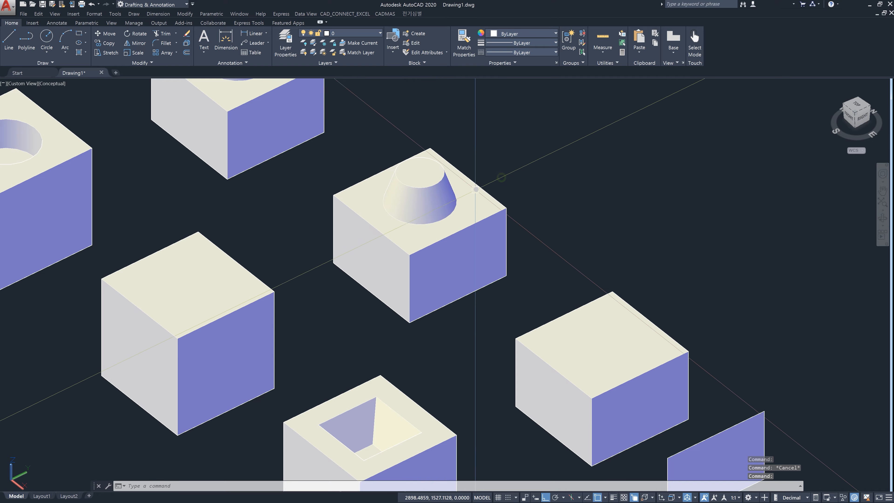
middle_click_drag(475, 189, 456, 232)
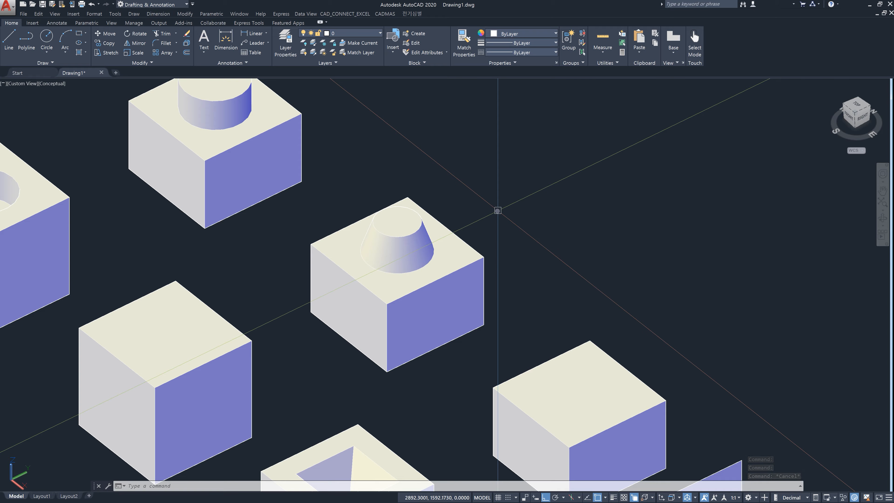
type("solid")
type("eidt")
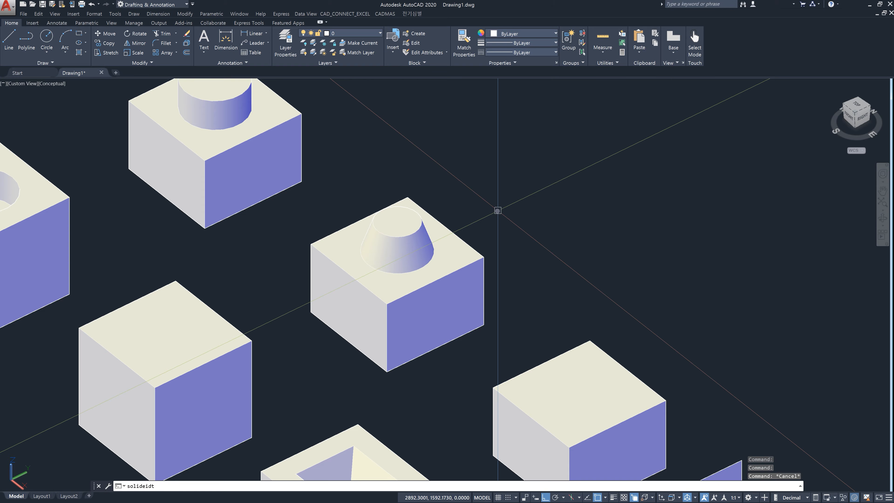
key("Return")
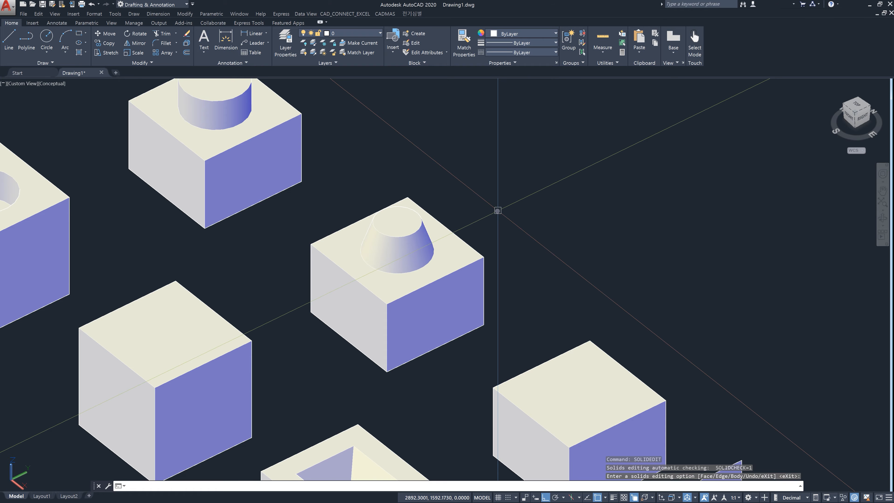
key("Escape")
key("Escape")
Copy the tapered round boss's conical face and its block's two rear side faces 100 units along the Y axis, using SOLIDEDIT's face Copy option
type("s")
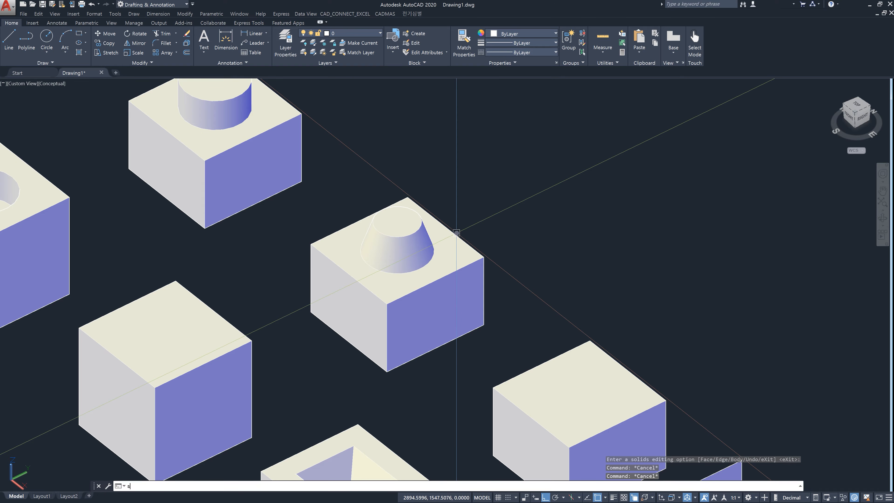
type("olidedit")
key("Return")
type("f")
key("Return")
type("c")
key("Return")
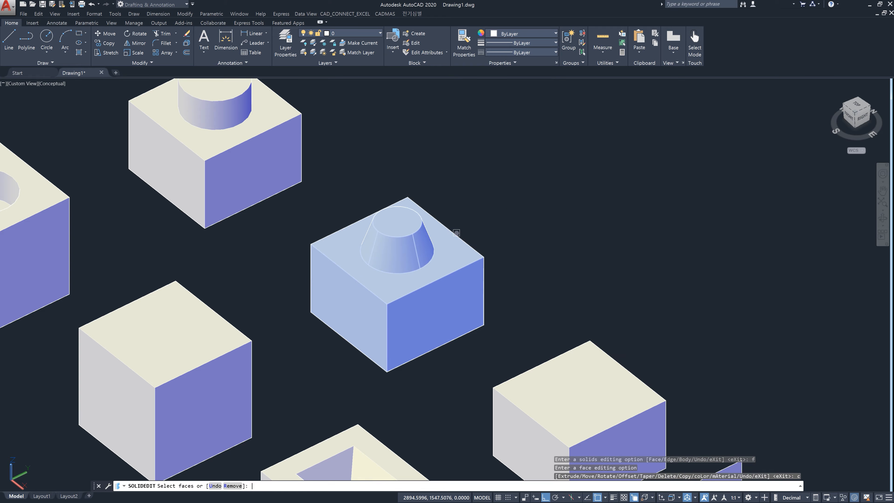
left_click(408, 261)
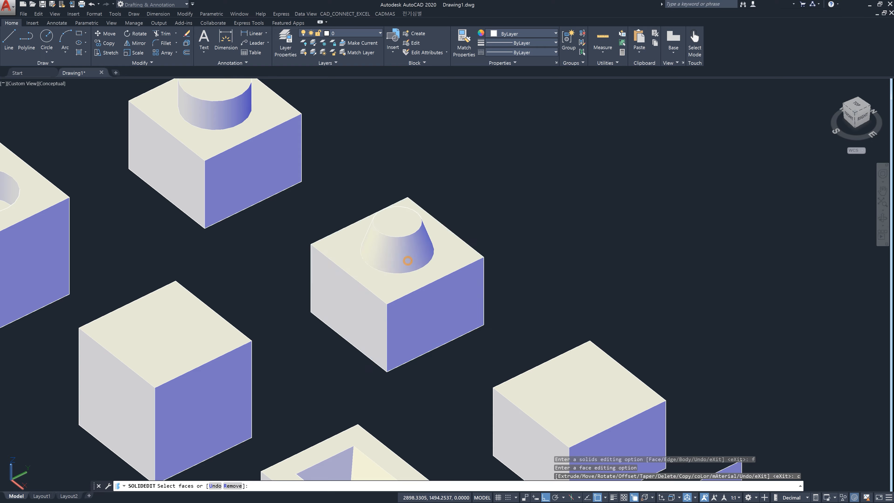
left_click(408, 251)
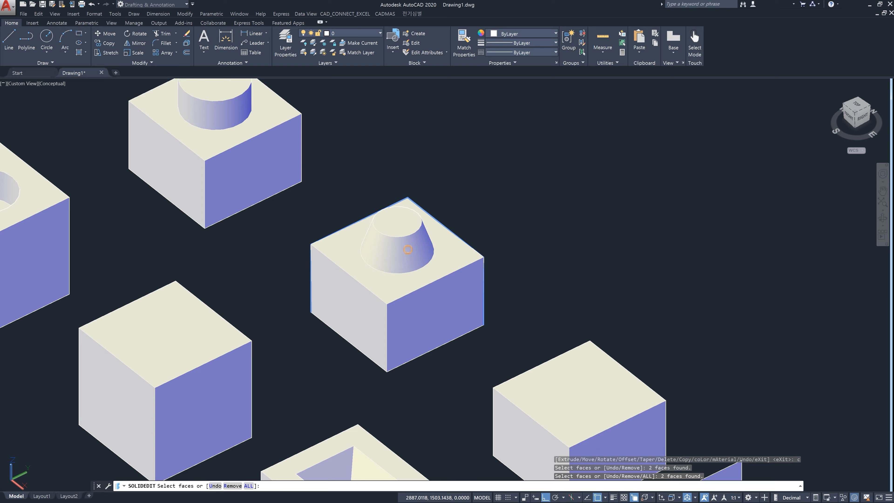
left_click(415, 249)
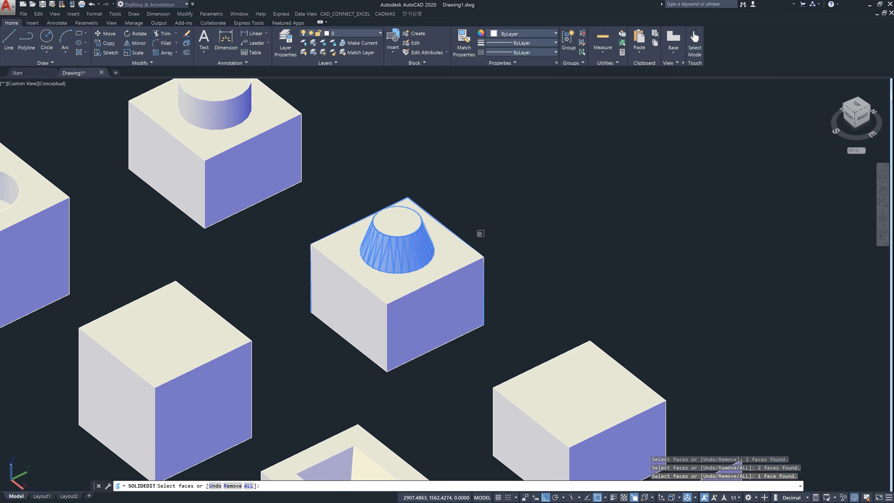
key("Return")
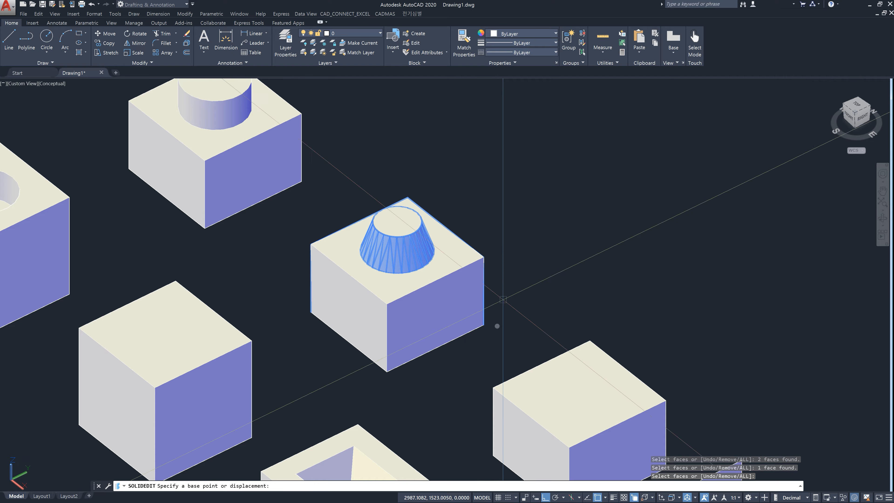
left_click(497, 326)
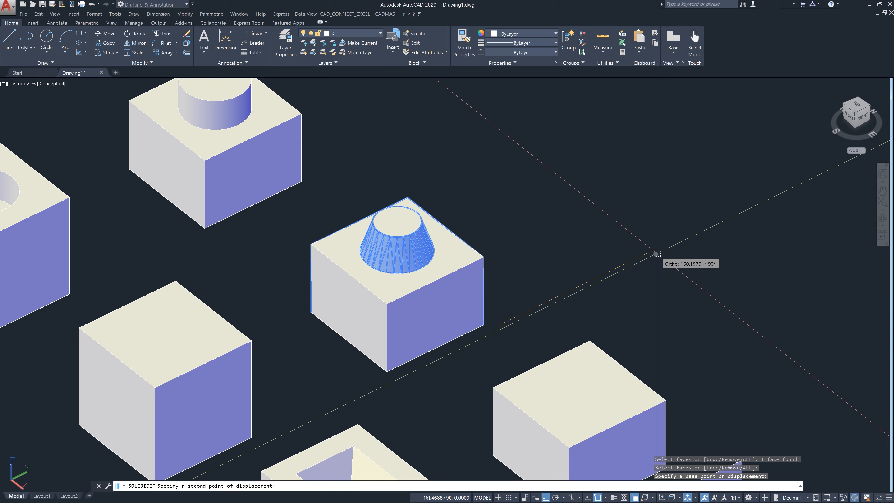
type("100")
key("Return")
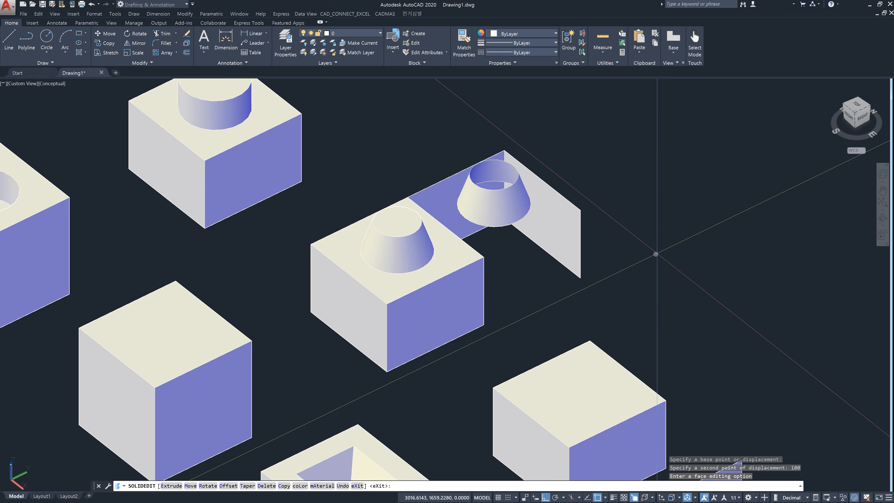
key("Escape")
Examine the two copied flat side faces behind the round-boss block by selecting them with crossing windows, and clear the selection
left_click(590, 221)
left_click(579, 200)
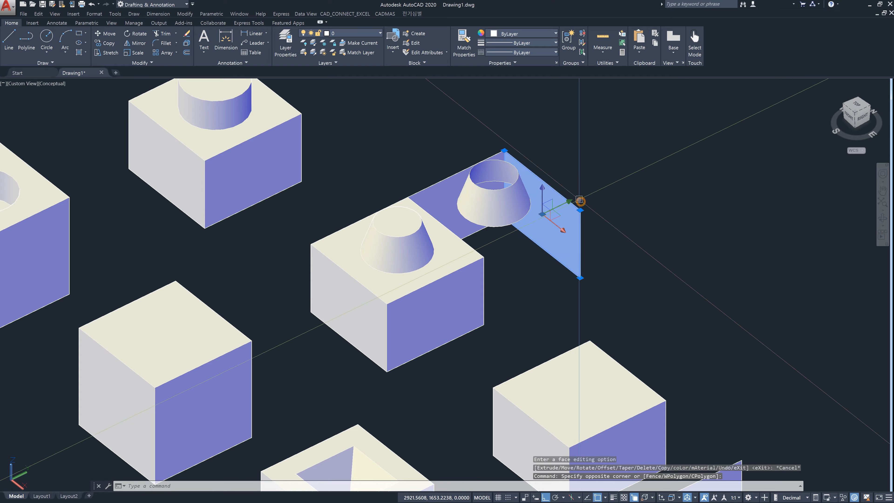
left_click(438, 158)
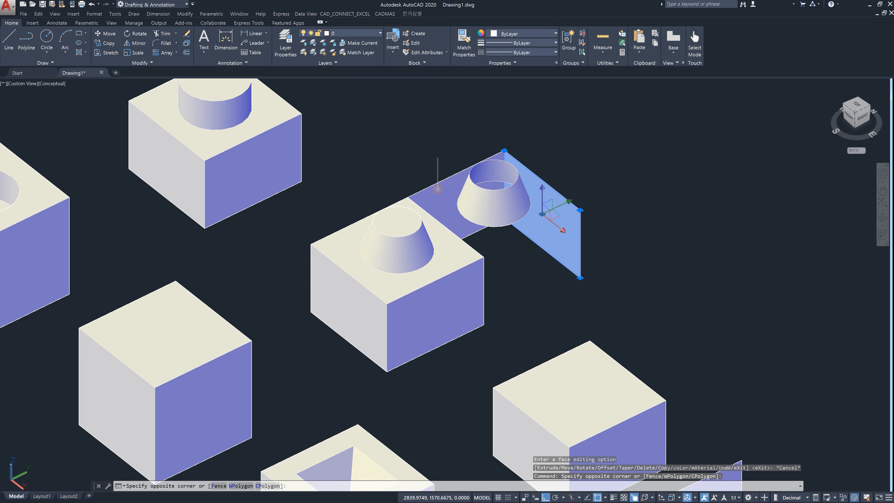
left_click(437, 189)
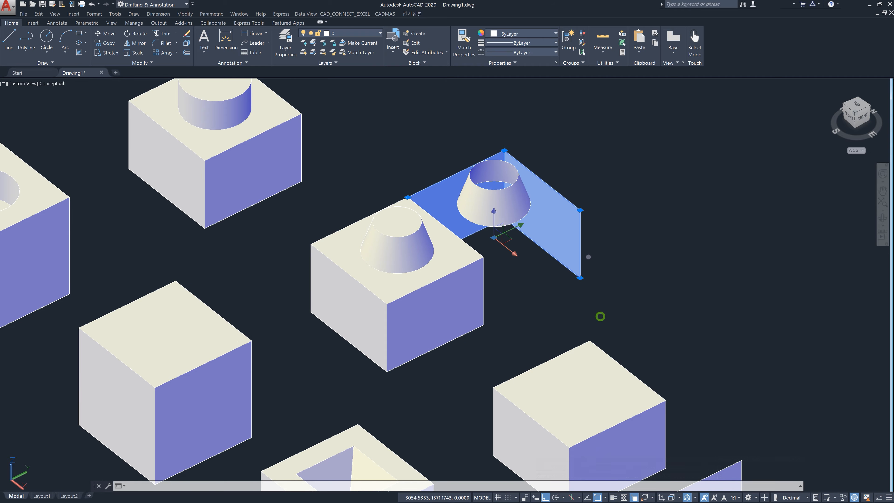
middle_click_drag(600, 316, 584, 247)
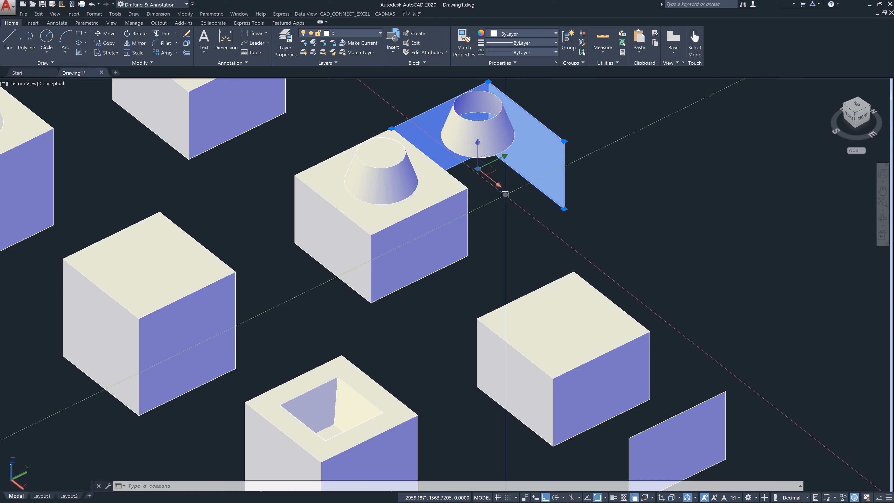
middle_click_drag(505, 195, 498, 222)
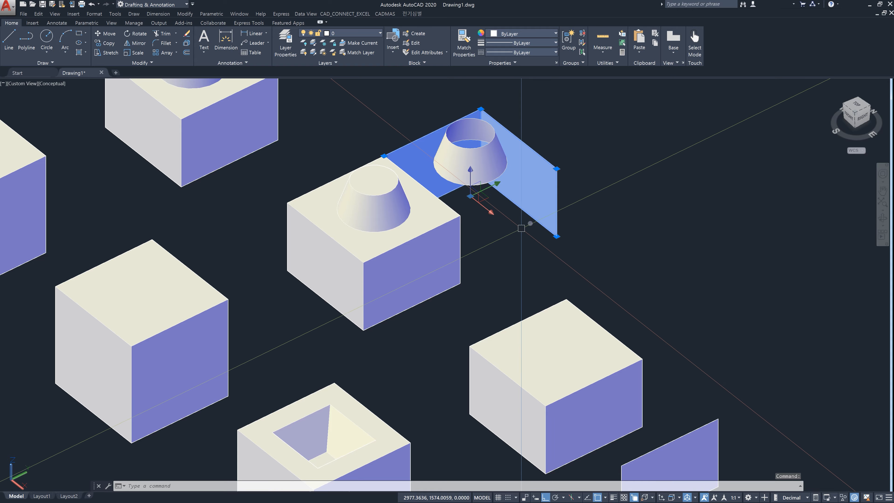
key("Escape")
key("Escape")
Erase the two copied flat side faces, keeping only the copied conical face behind the round-boss block
left_click(569, 202)
left_click(537, 141)
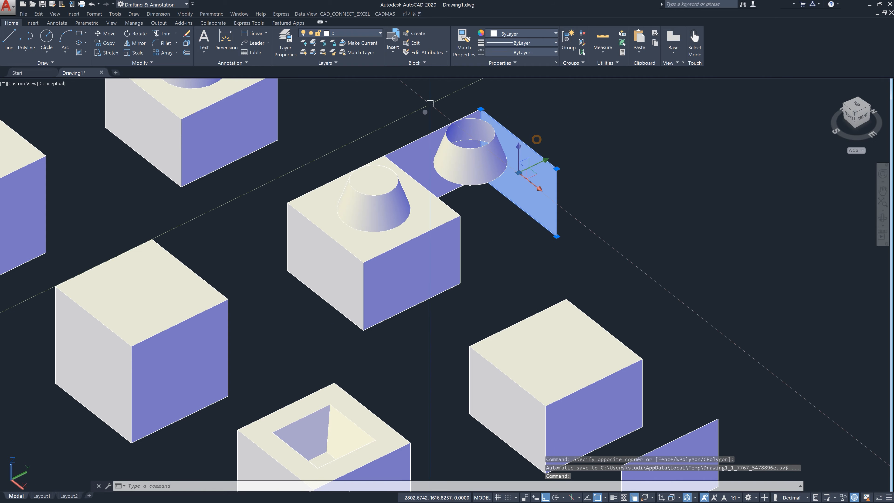
left_click(425, 112)
left_click(414, 143)
key("Delete")
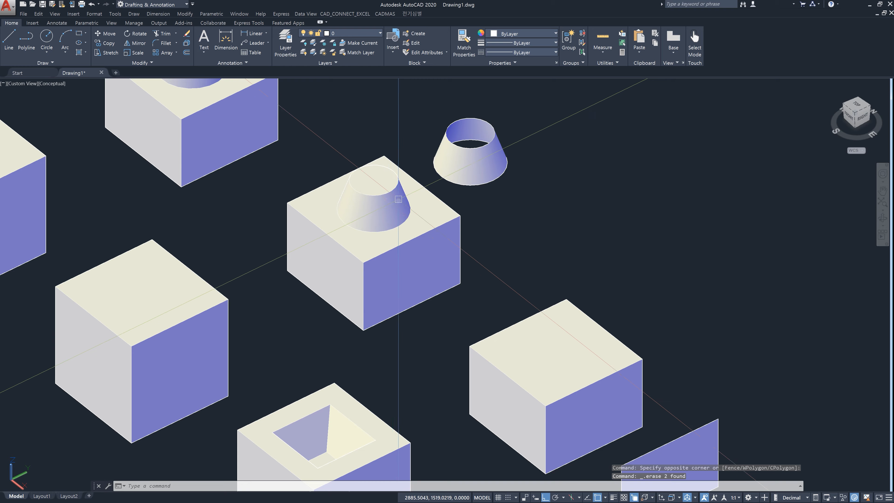
key("Escape")
key("Escape")
key("Escape")
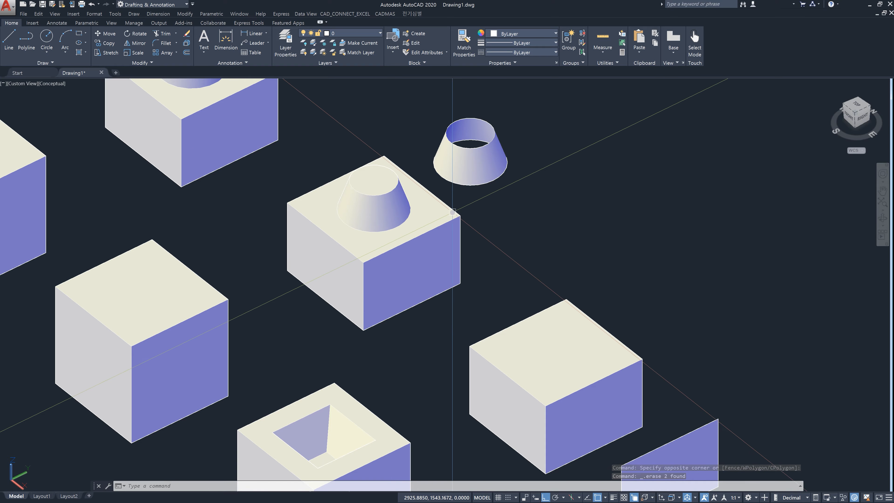
type("soli")
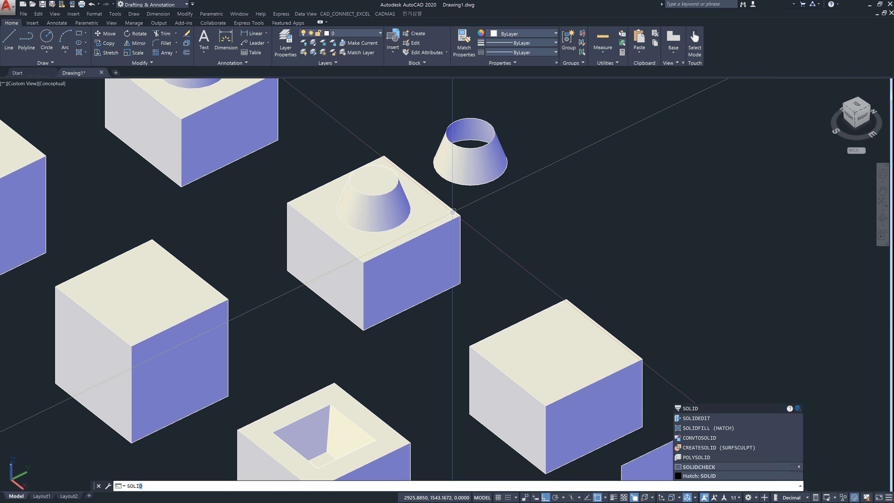
type("d")
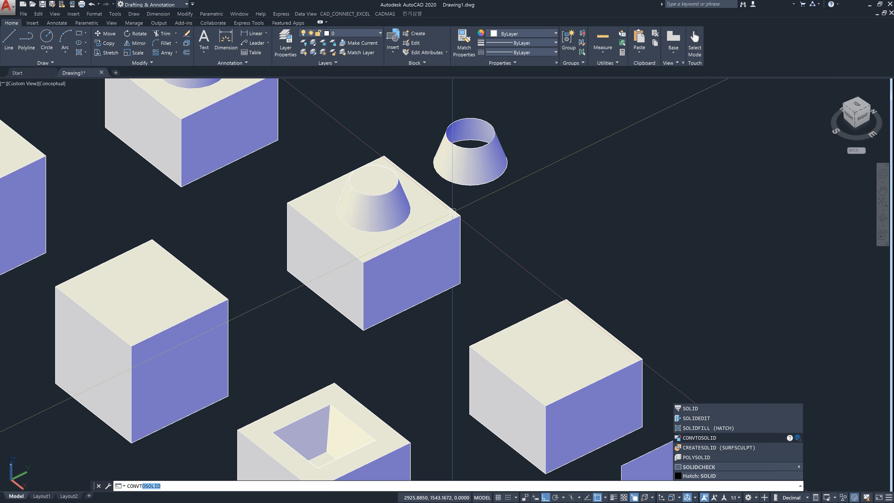
key("Escape")
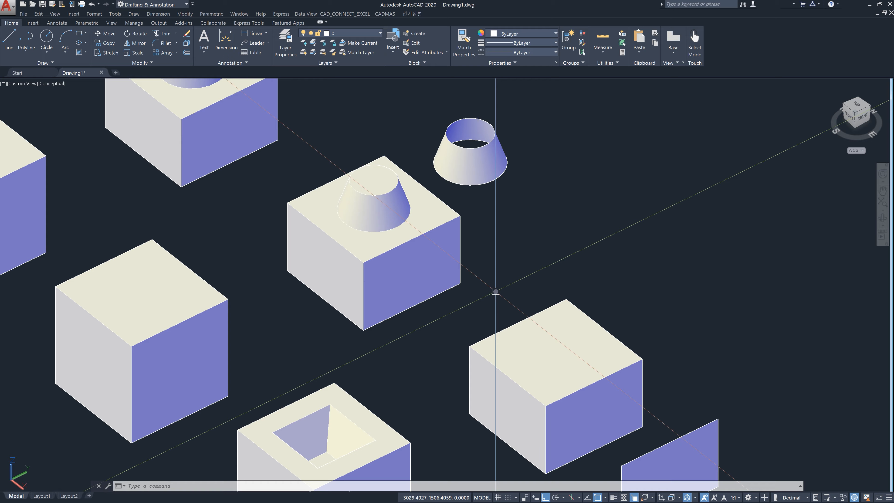
Switch the viewport's visual style to 2D Wireframe with the VS command
type("vs")
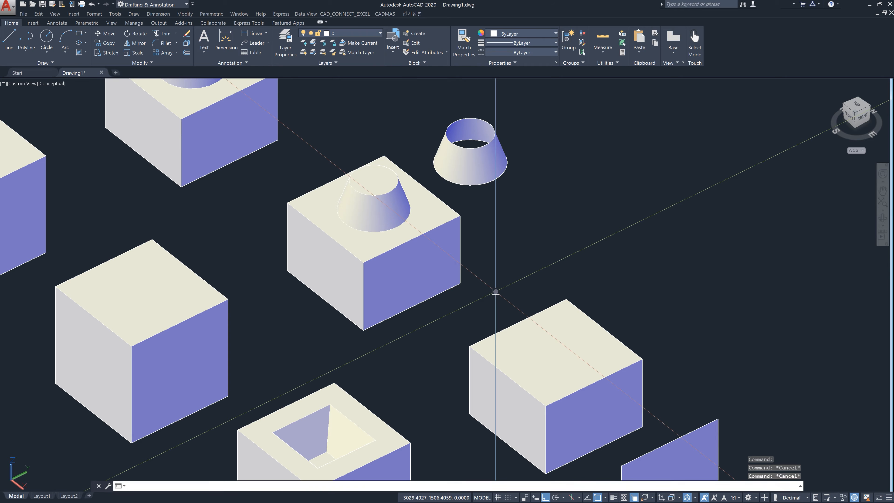
key("Return")
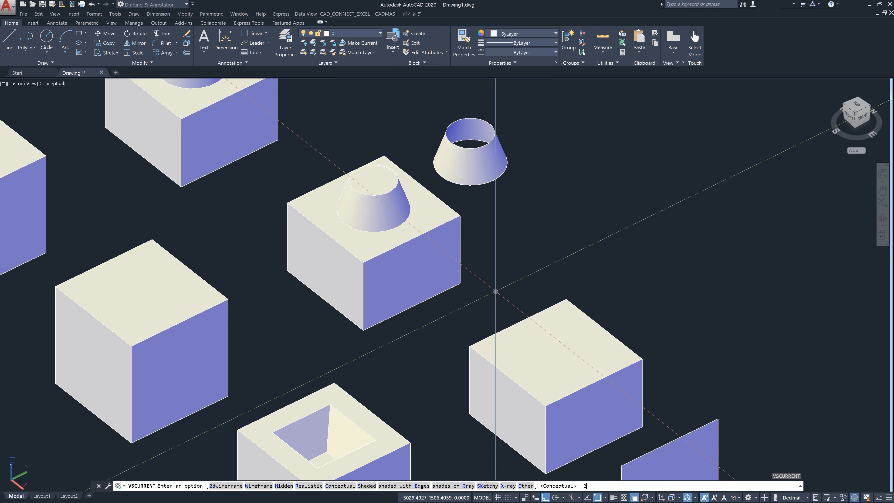
key("Return")
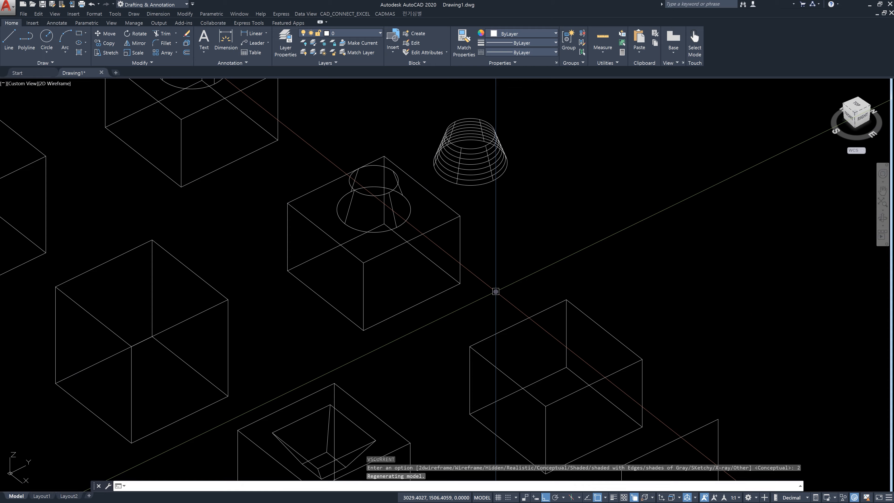
key("Escape")
key("Escape")
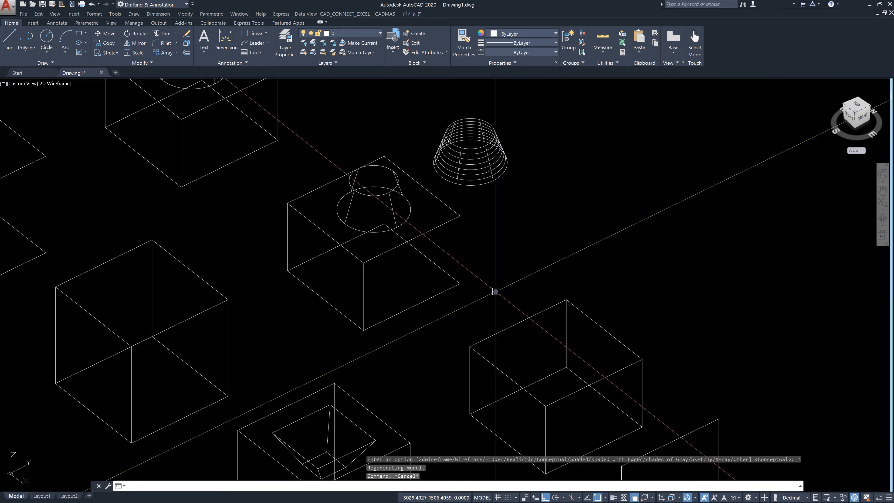
Try selecting the tapered round boss's conical face for a SOLIDEDIT face Copy in the 2D Wireframe view, and cancel the command
type("so")
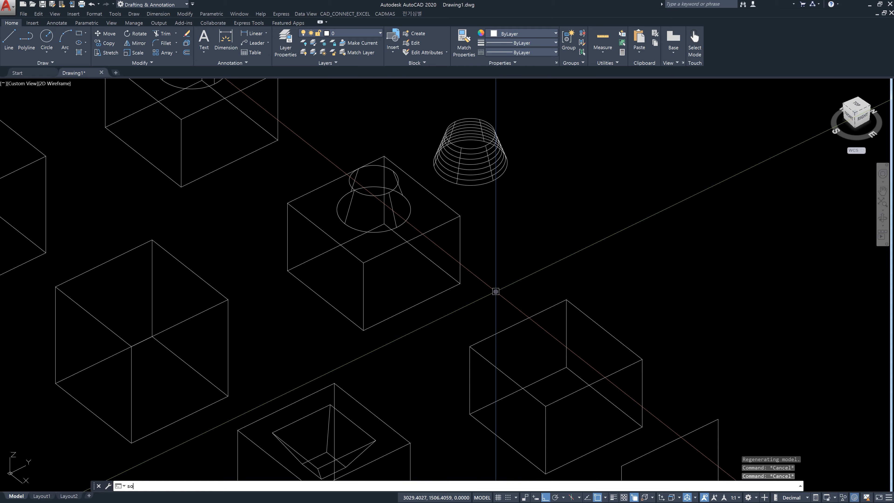
type("lidedit")
key("Return")
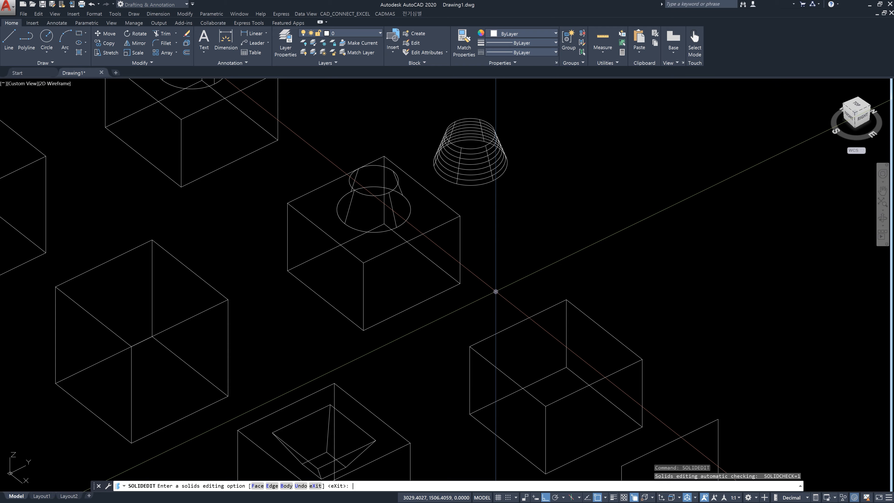
type("f")
key("Return")
type("c")
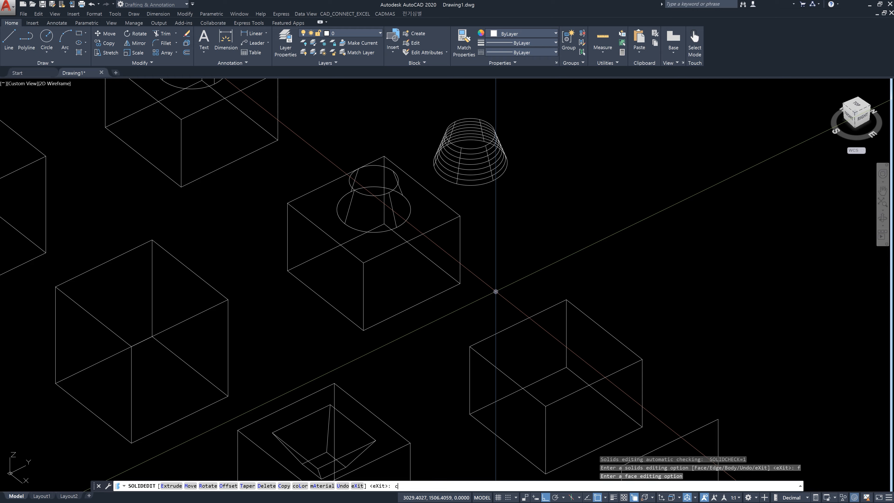
key("Return")
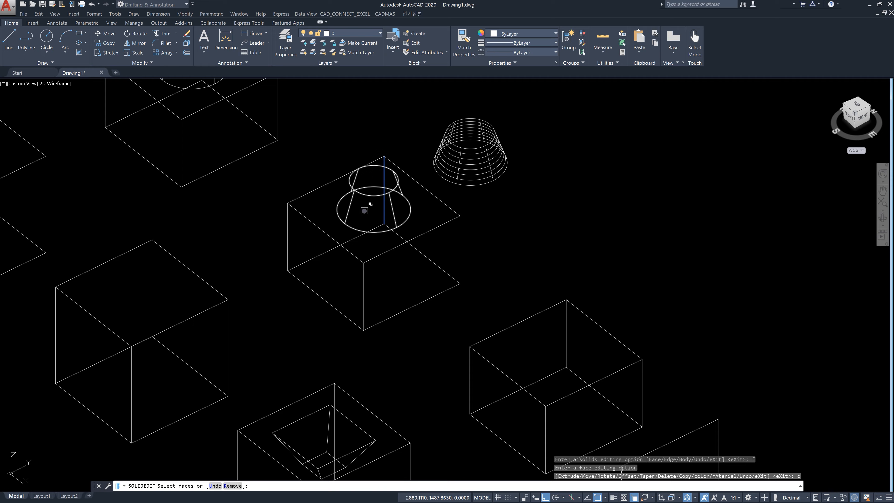
left_click(364, 210)
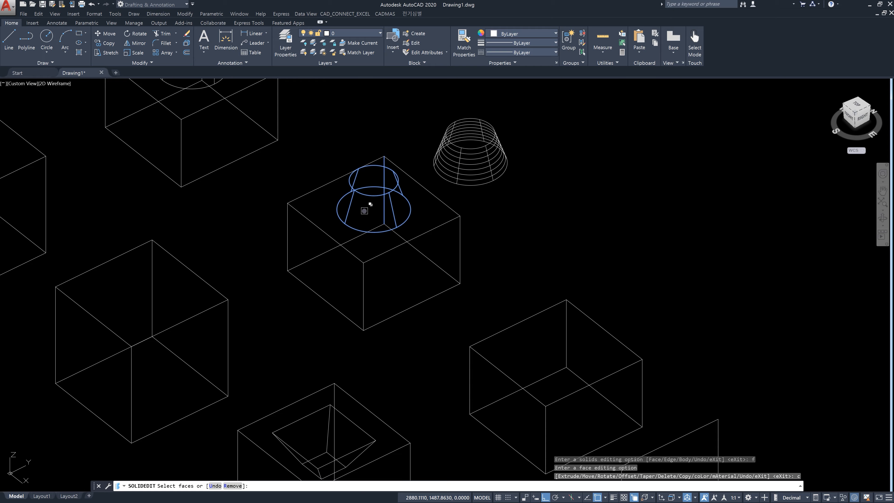
key("Escape")
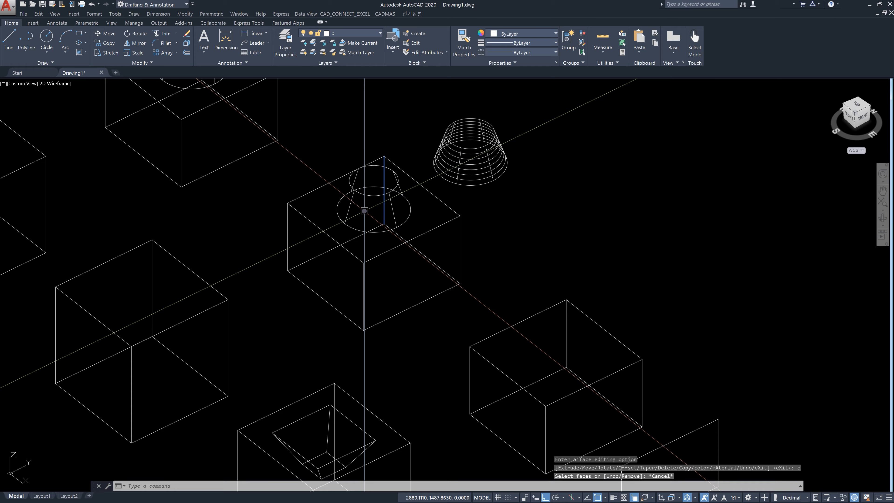
Switch the viewport's visual style to Conceptual with the VS command
type("VS")
key("Return")
type("c")
key("Return")
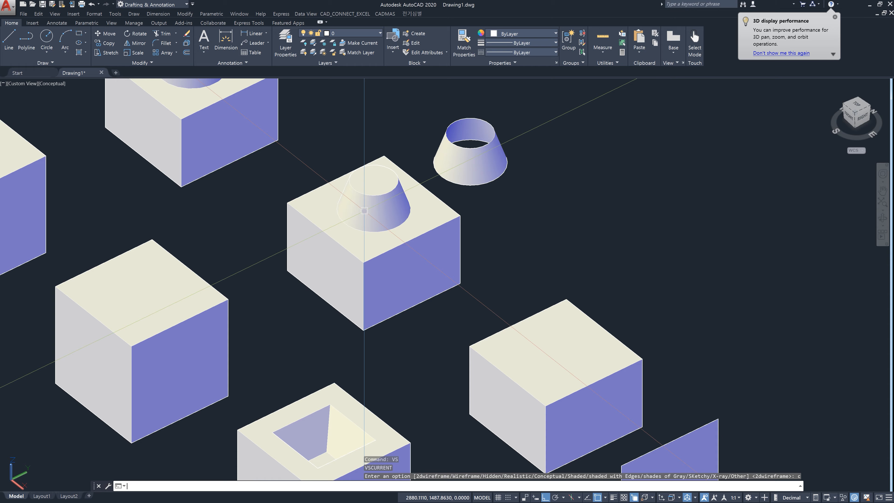
Try picking the tapered round boss's conical face for a SOLIDEDIT face Copy in the Conceptual view, and cancel the command
type("solidedit")
key("Return")
type("f")
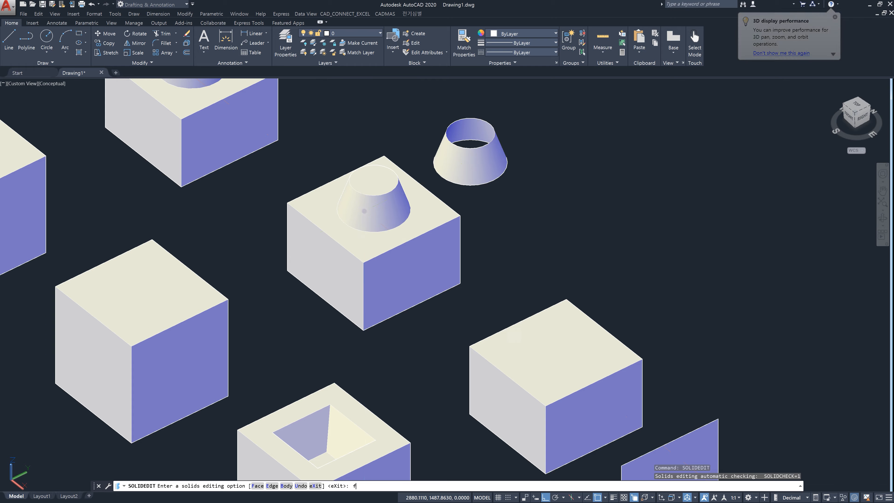
key("Return")
type("c")
key("Return")
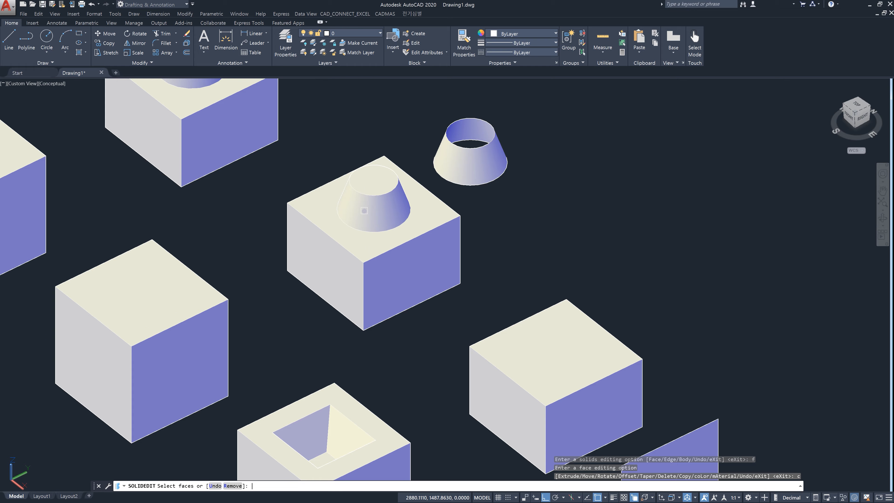
left_click(364, 211)
key("Escape")
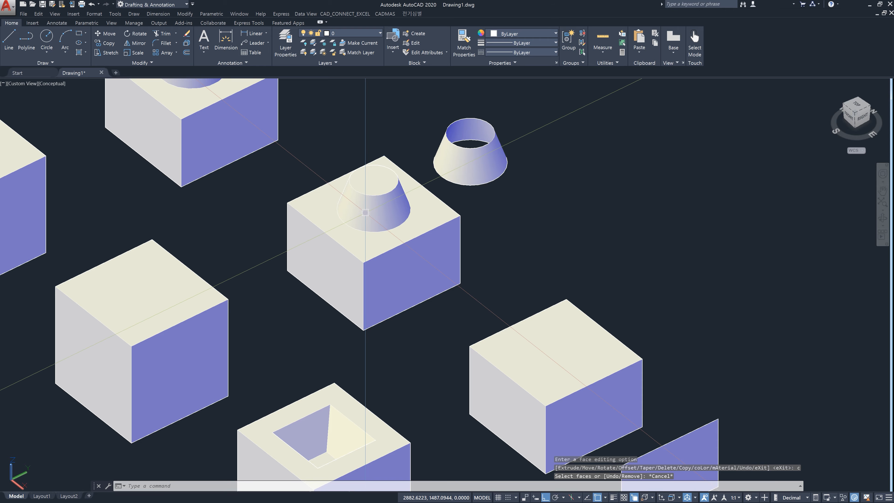
Switch the viewport's visual style to X-Ray with the VS command
type("vs")
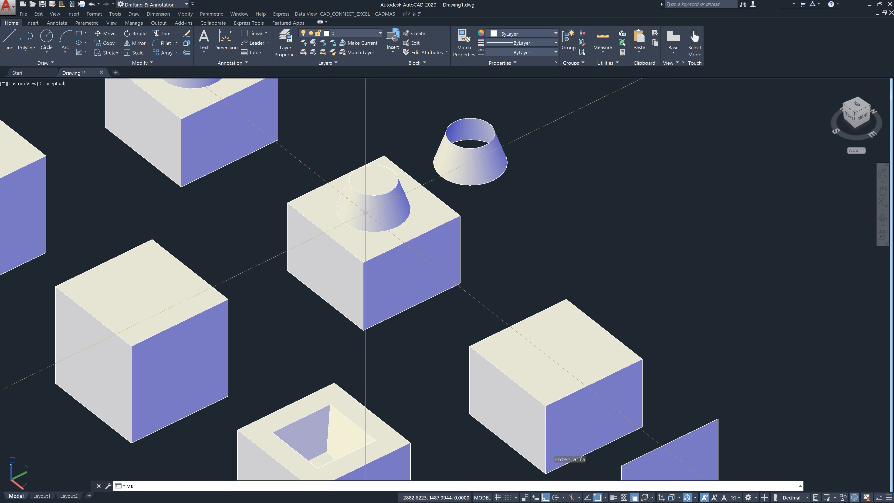
key("Return")
type("x")
key("Return")
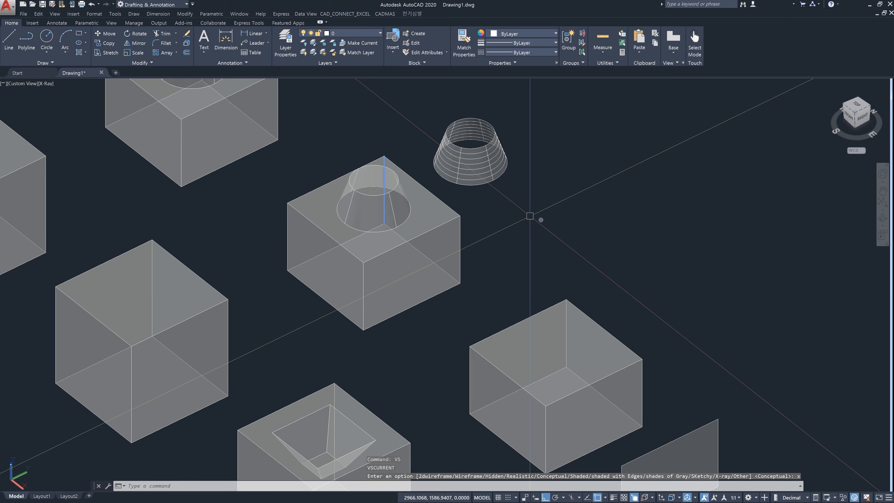
Try picking the conical boss face and the overlapping faces behind it for a SOLIDEDIT face Copy in the X-Ray view, and cancel
type("solideidt")
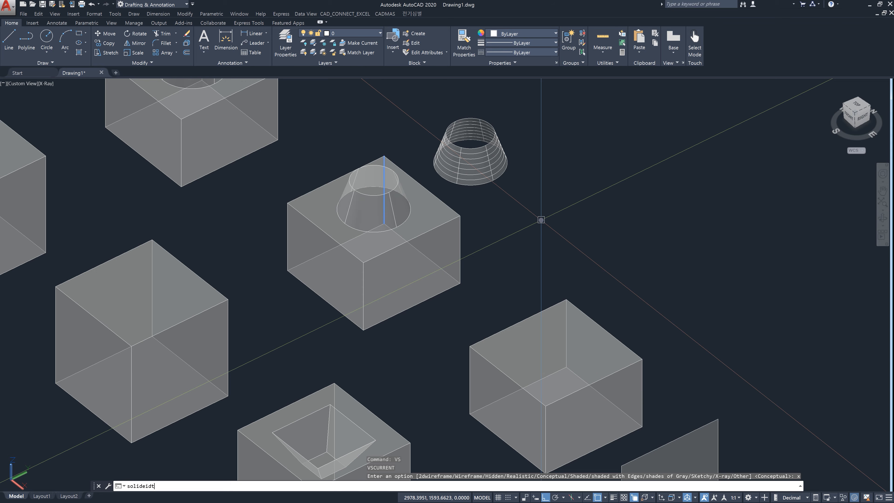
key("Return")
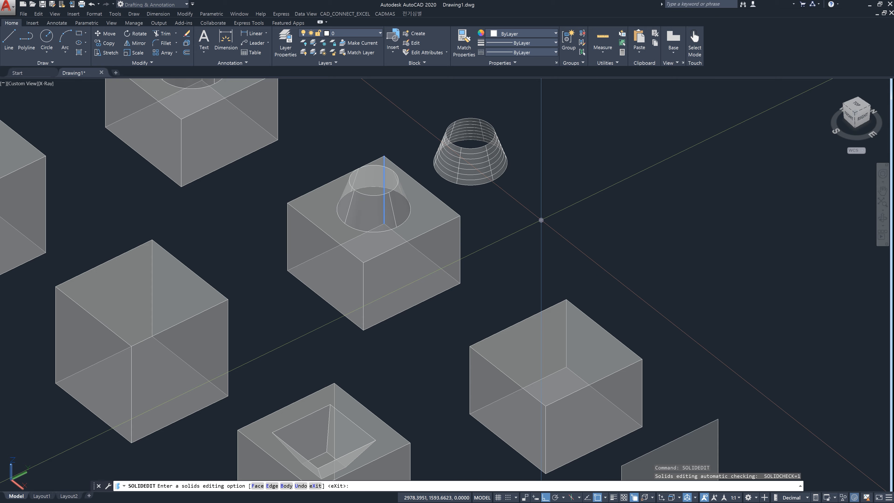
type("f")
key("Return")
type("c")
key("Return")
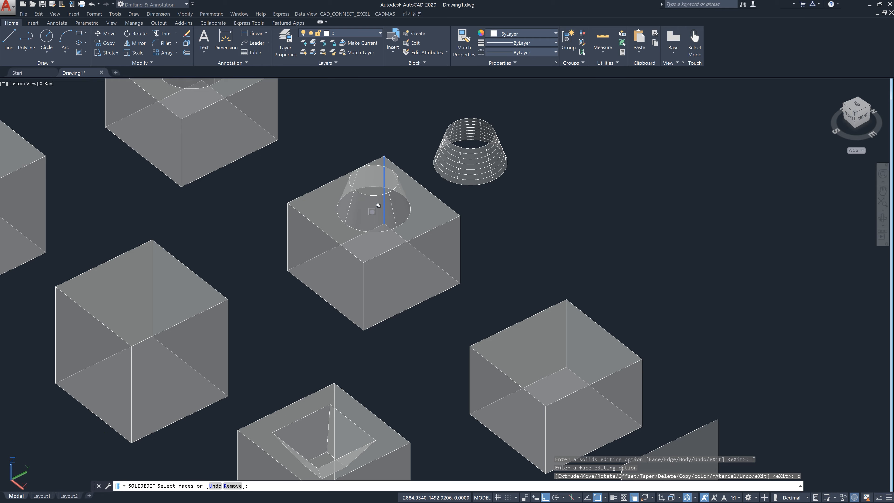
left_click(372, 211)
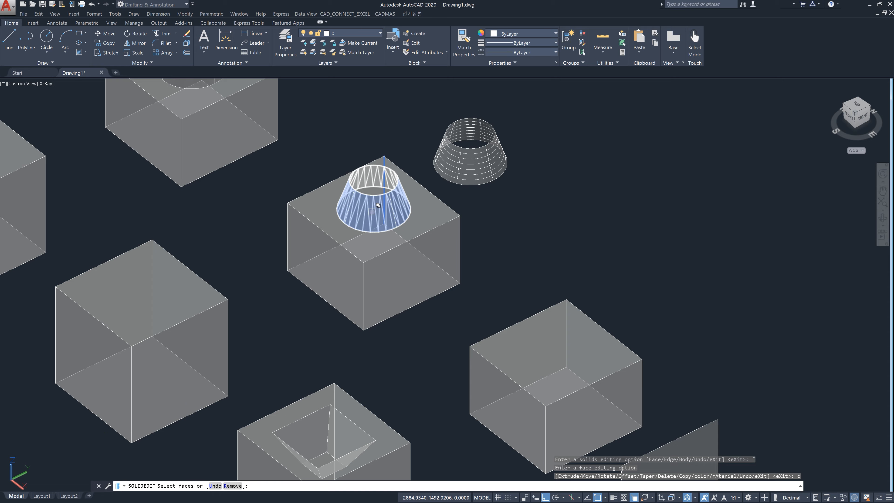
left_click(372, 210)
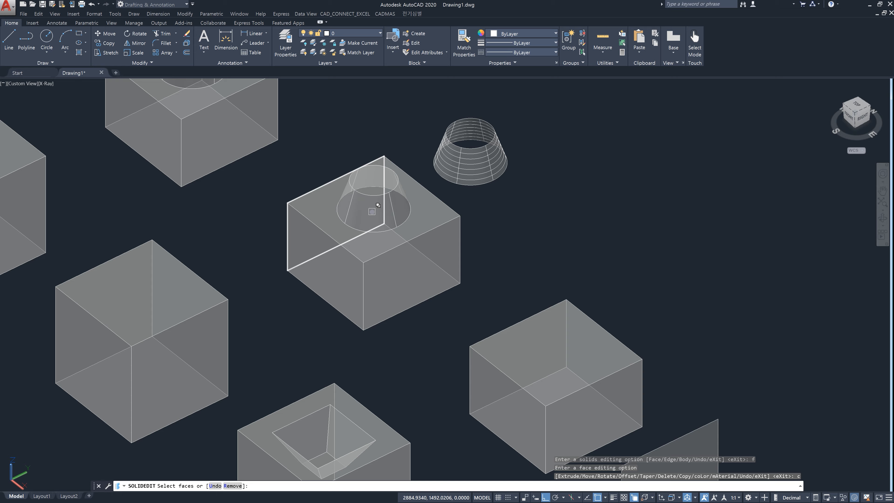
left_click(372, 212)
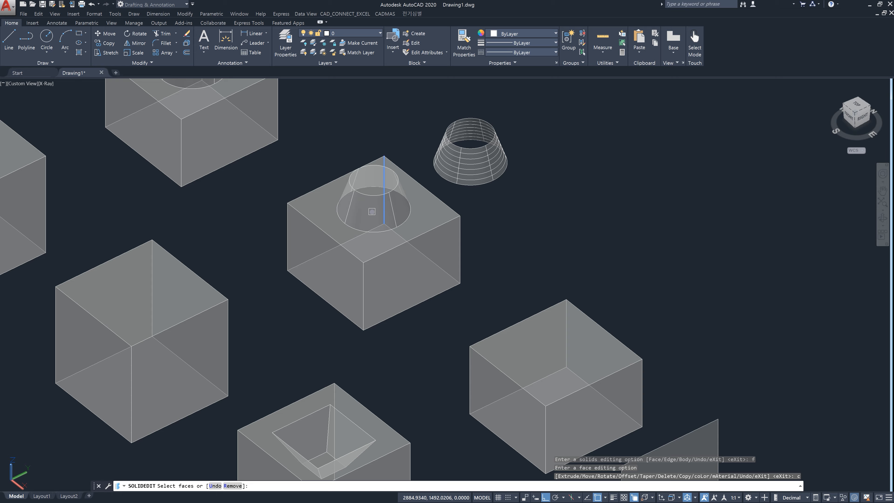
key("Escape")
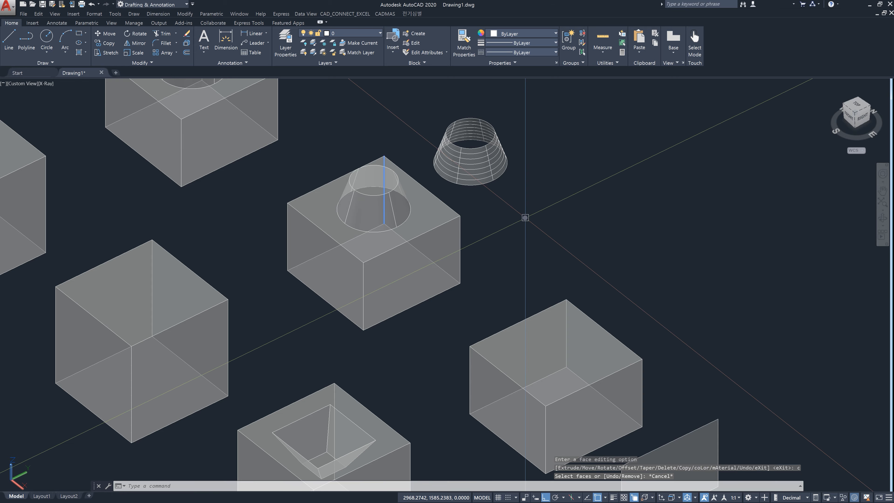
Color the plain block's side face nearest the separate copied face red, using SOLIDEDIT's face Color option
scroll(532, 188, "down", 3)
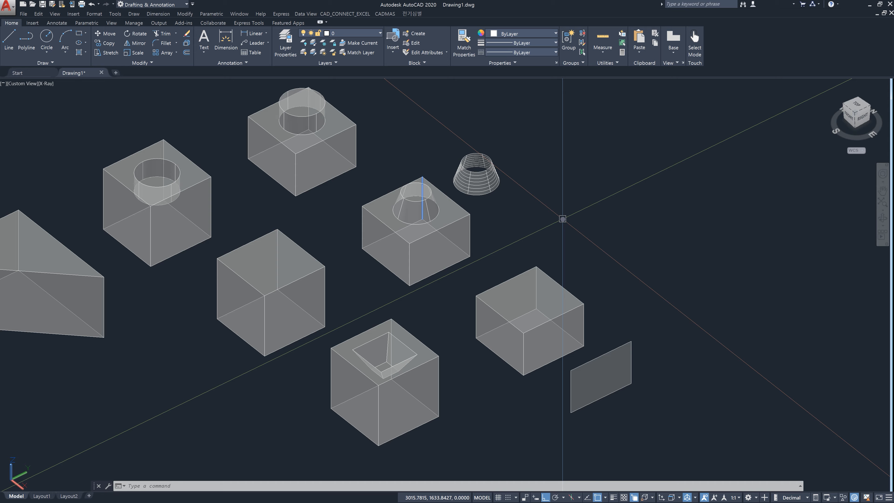
key("Escape")
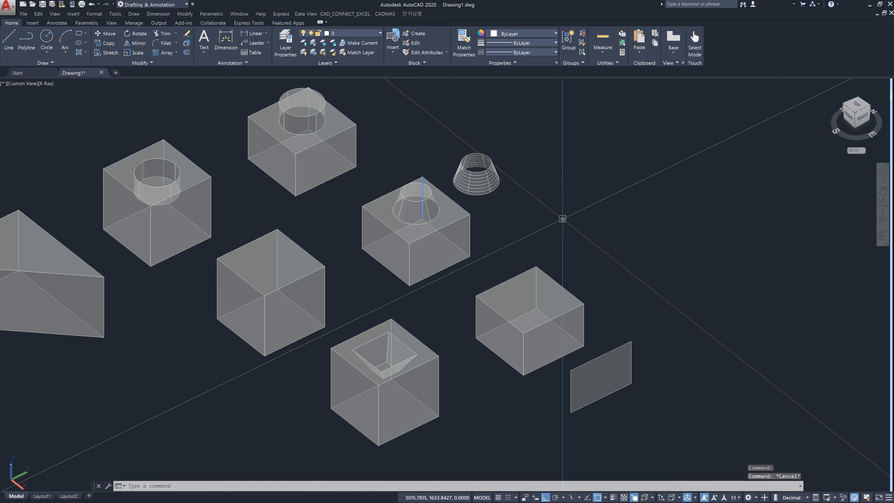
type("solideidt")
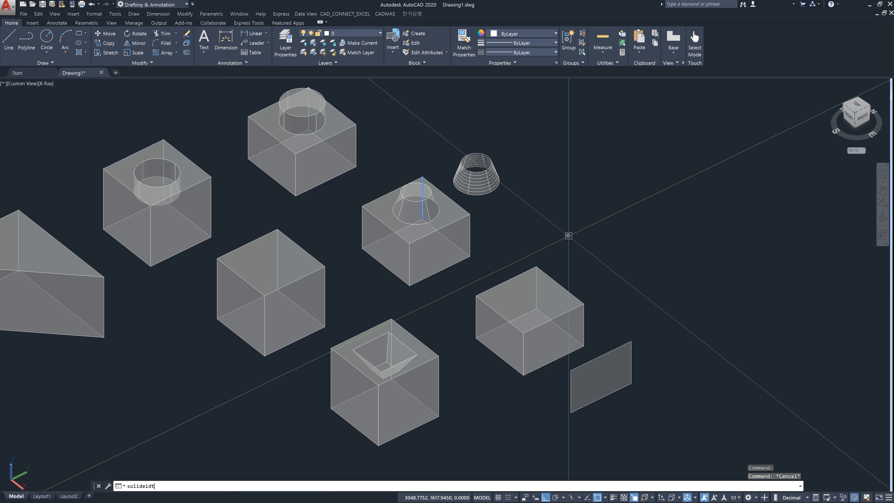
key("Return")
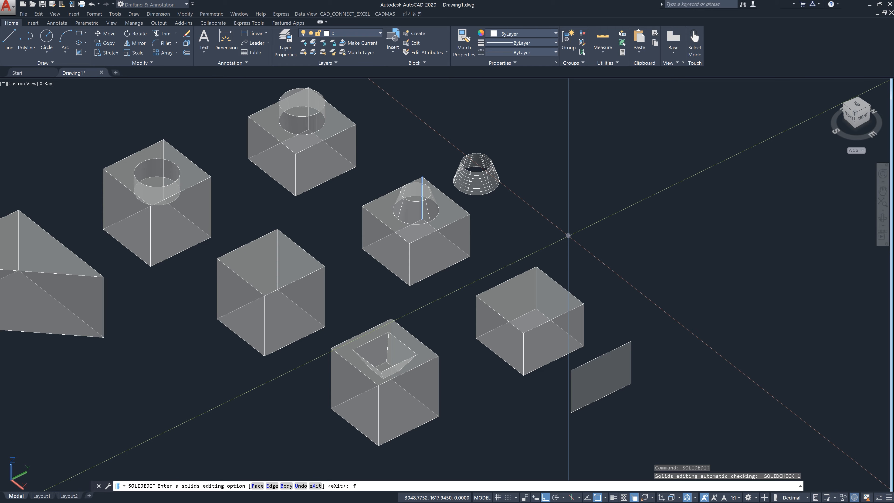
key("Return")
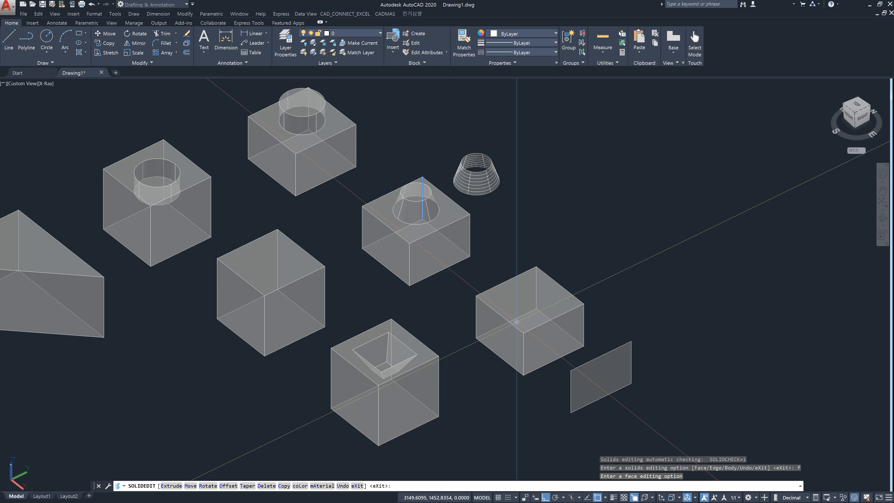
scroll(604, 327, "up", 2)
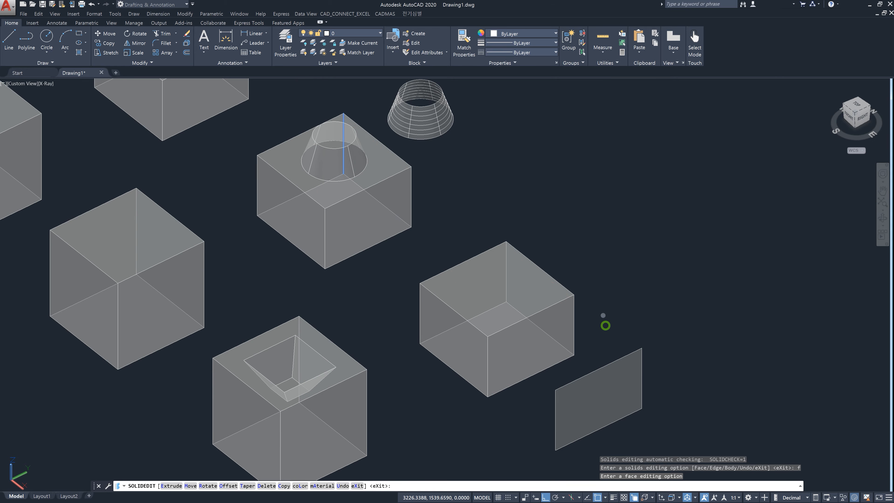
middle_click_drag(603, 315, 600, 287)
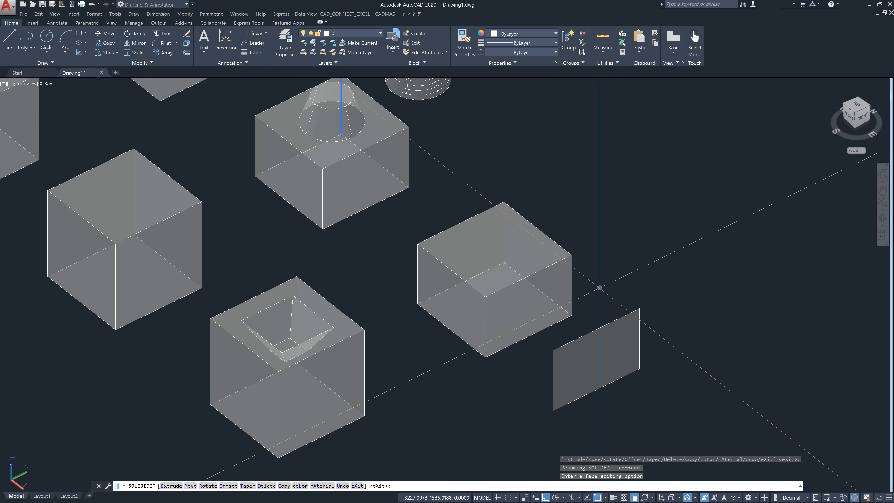
key("Return")
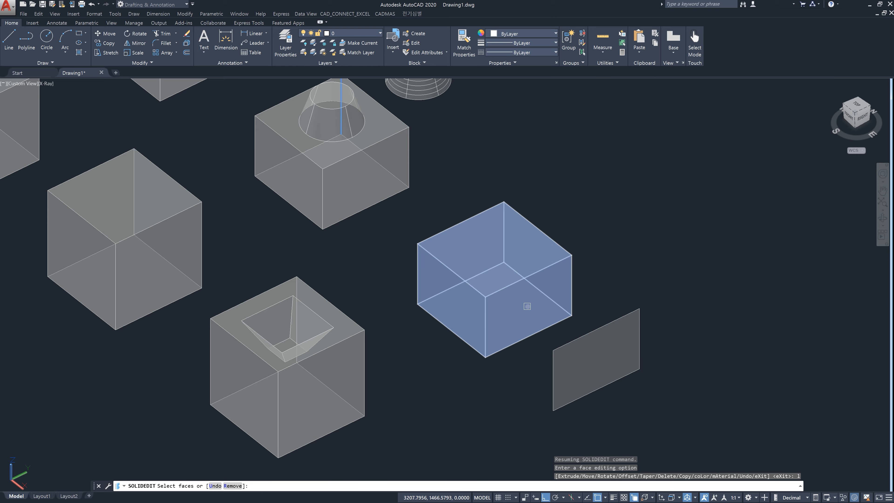
left_click(527, 305)
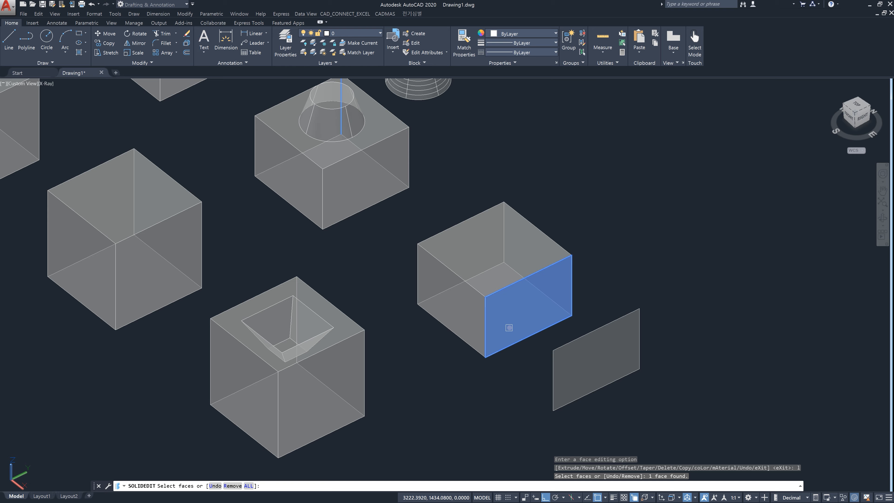
key("Return")
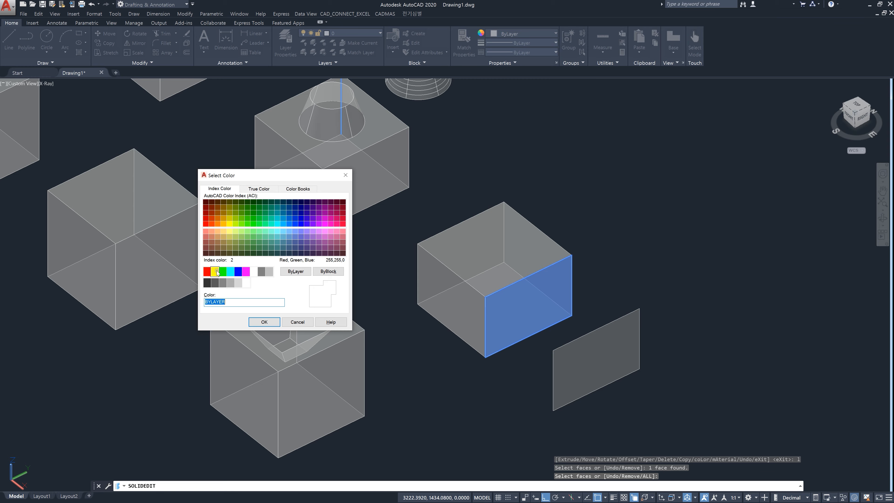
left_click(207, 271)
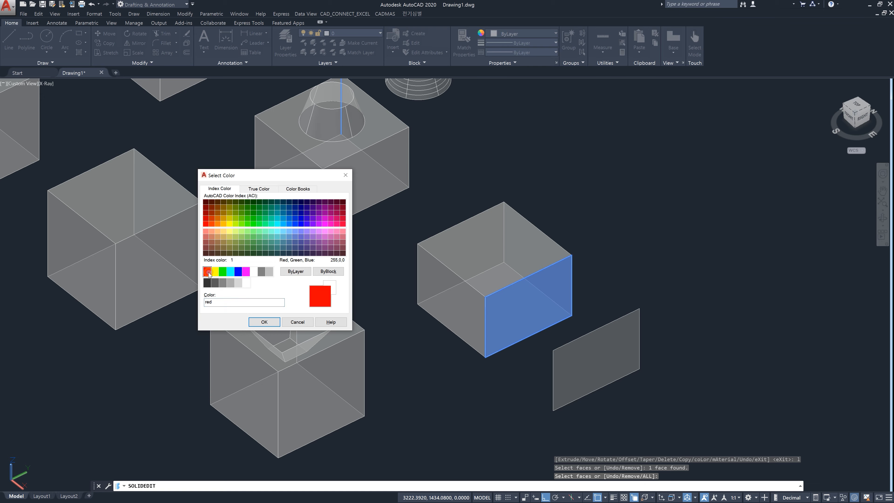
left_click(262, 321)
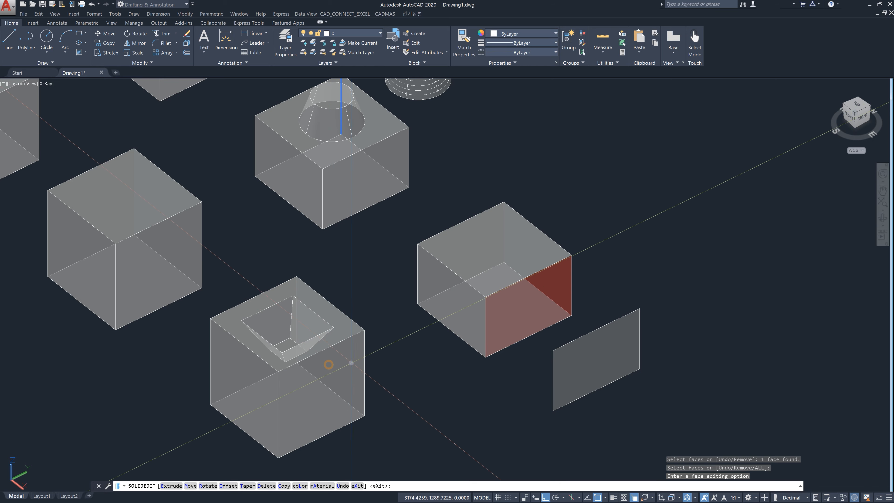
key("Escape")
key("Escape")
Set the object color of the whole block with the tapered square pocket to Red, and clear the selection
left_click(362, 360)
left_click(360, 362)
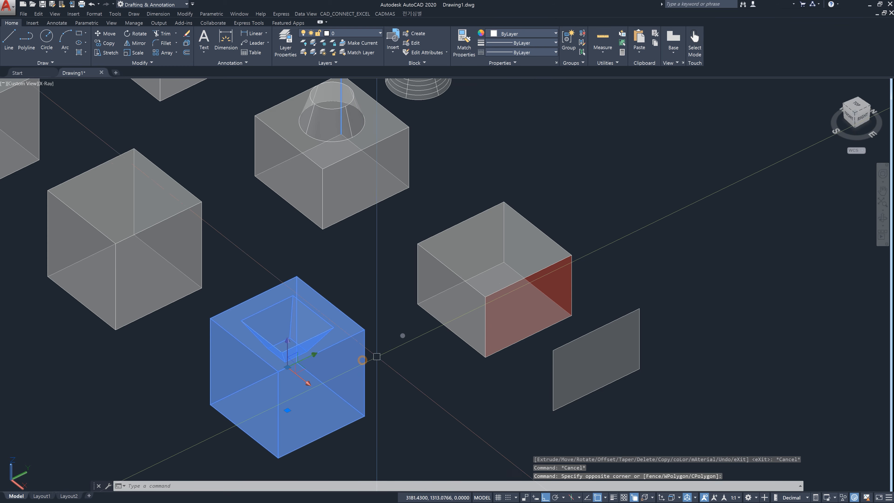
left_click(548, 35)
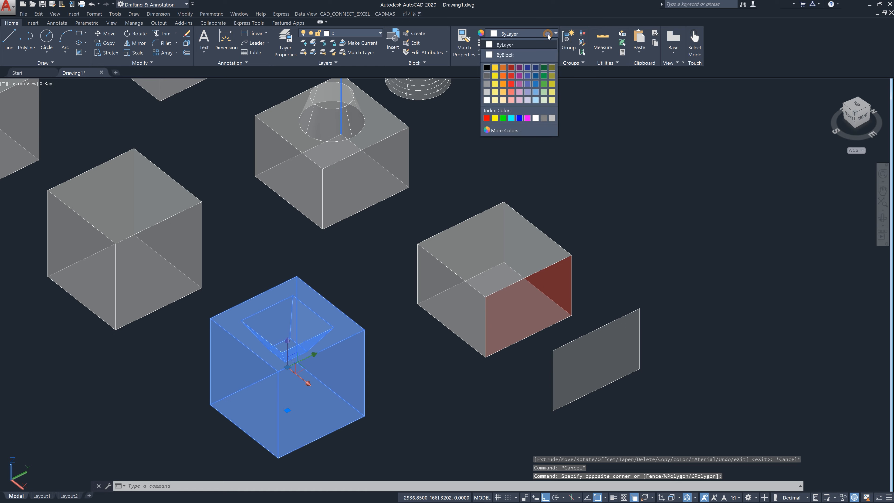
left_click(486, 118)
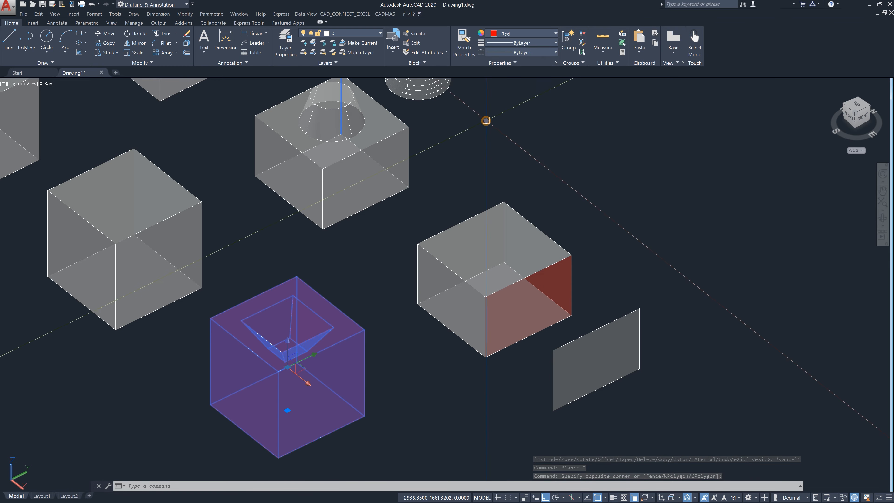
key("Escape")
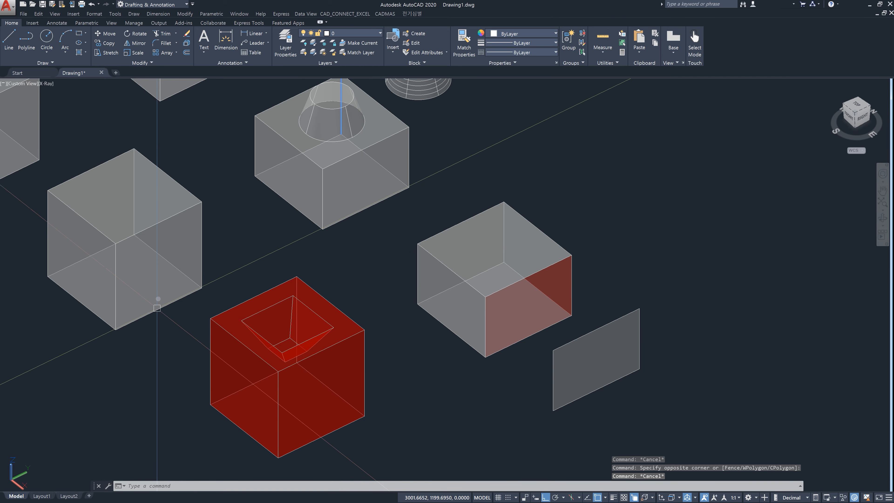
Set the object color of the plain cube beside the red pocketed block to Red, and clear the selection
left_click(157, 289)
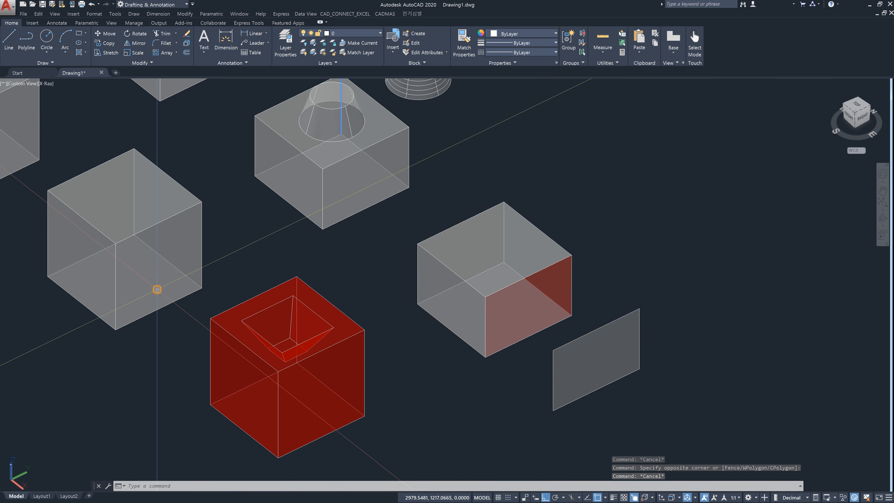
left_click(544, 33)
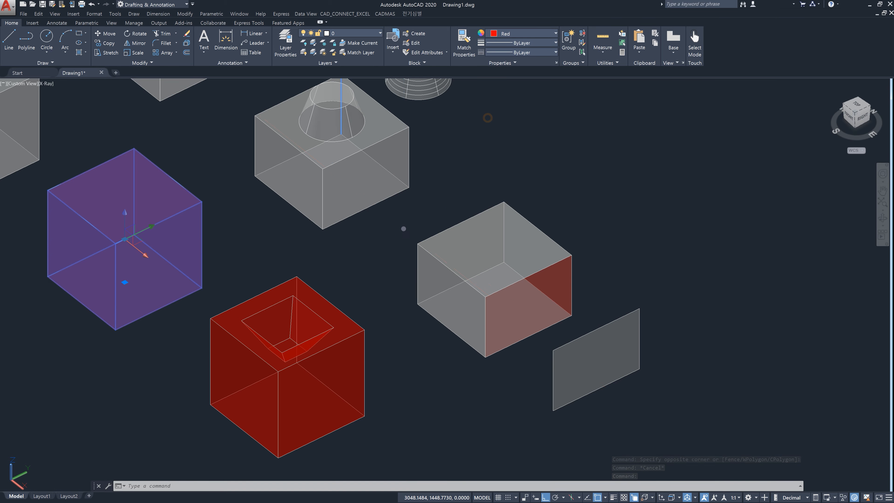
key("Escape")
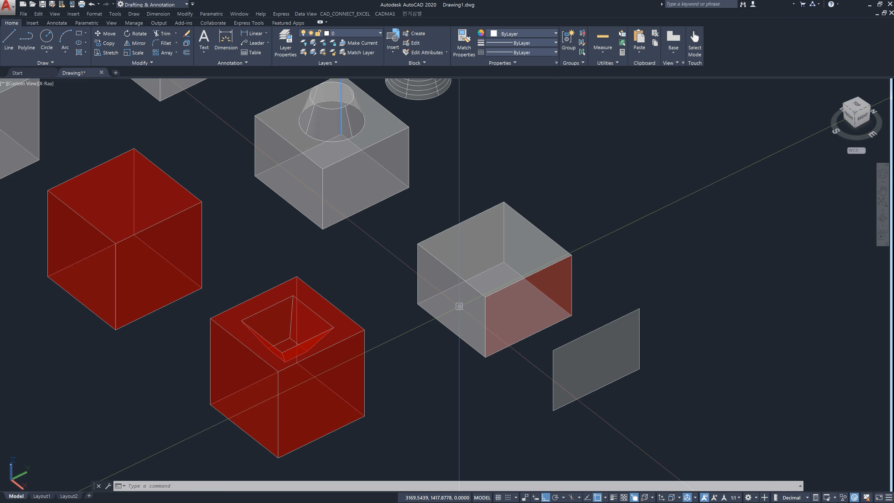
Color the side face adjoining the red face on the single-red-face block yellow, using SOLIDEDIT's face Color option
type("so")
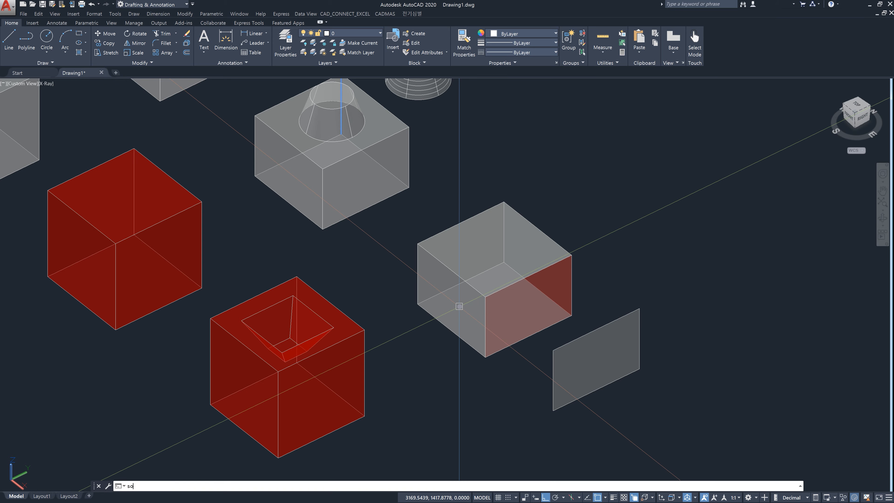
type("lidedit")
key("Return")
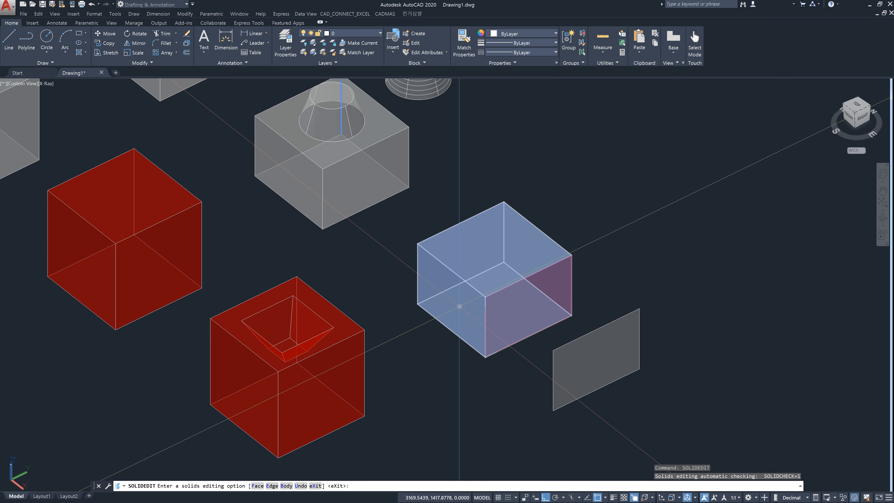
type("f")
key("Return")
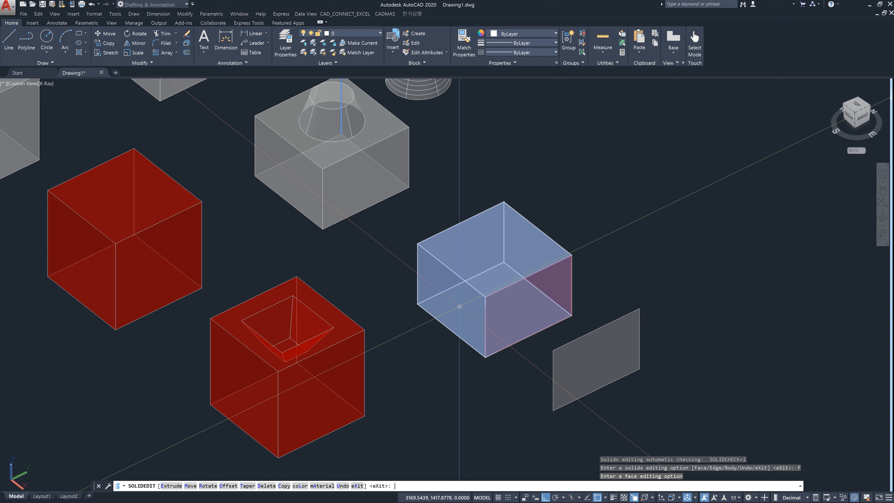
type("l")
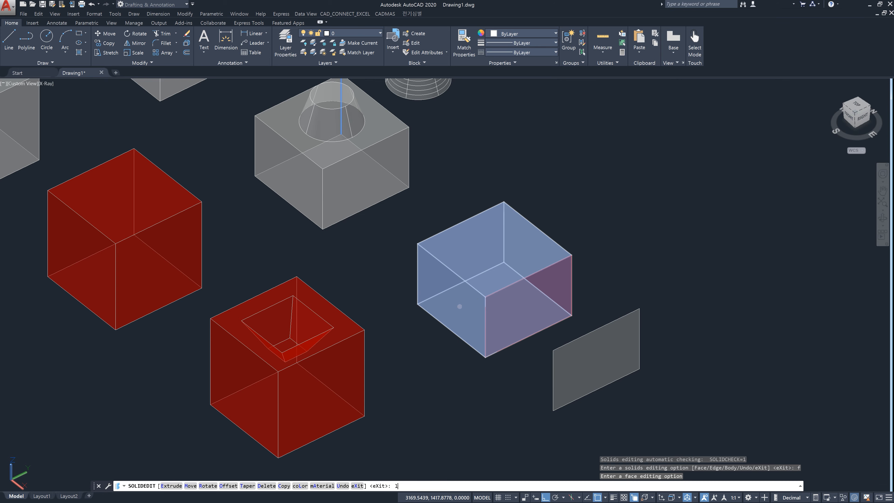
key("Return")
left_click(459, 306)
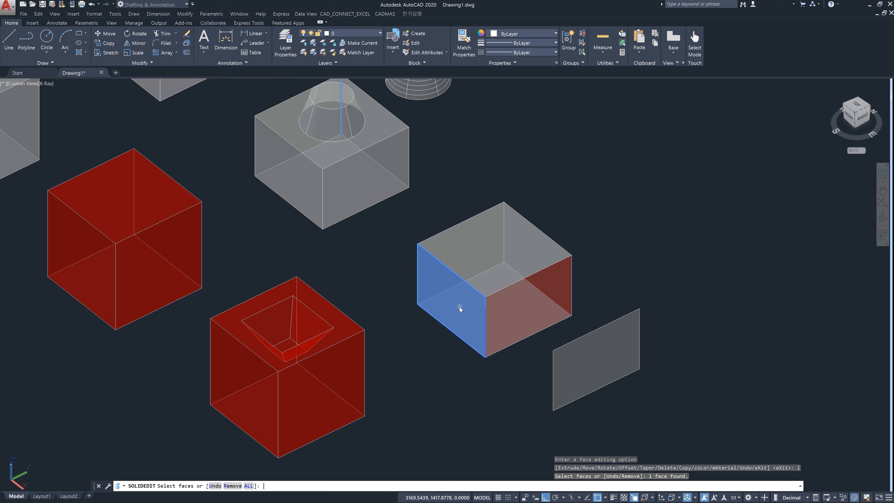
key("Return")
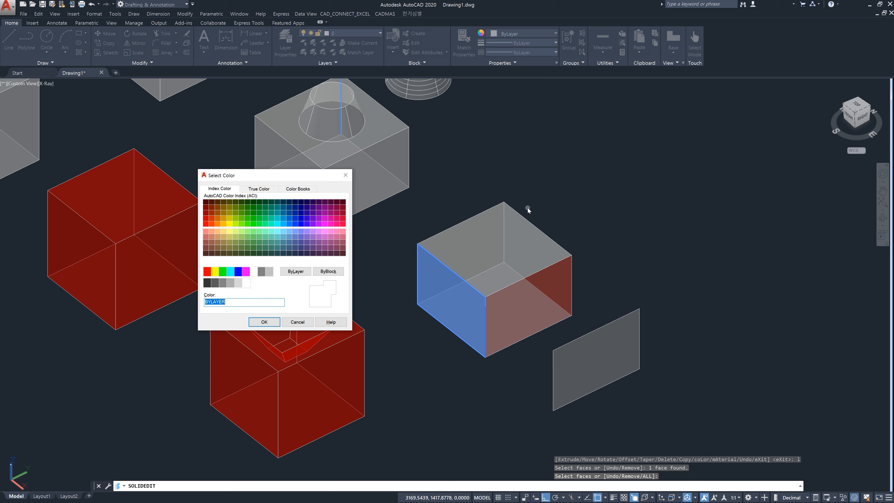
left_click(214, 271)
left_click(264, 322)
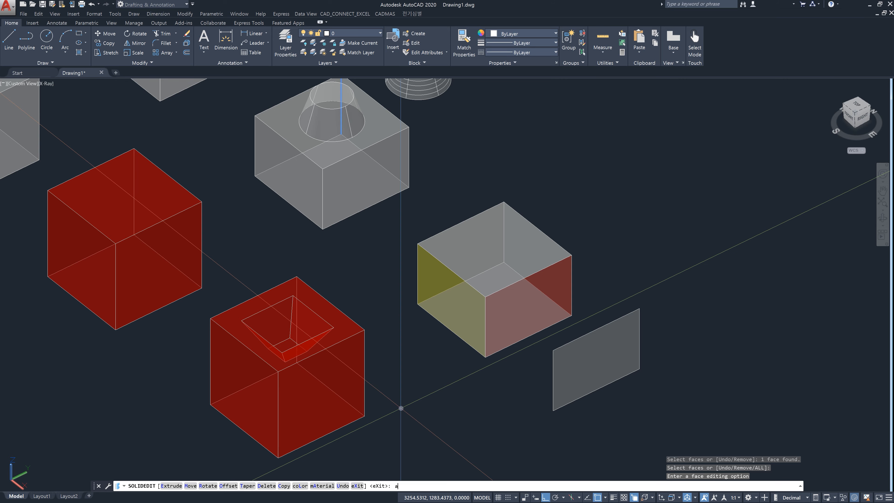
Apply SOLIDEDIT's face Material option to the same block's top face, trying material "a" and accepting ByLayer, and leave face editing
key("Return")
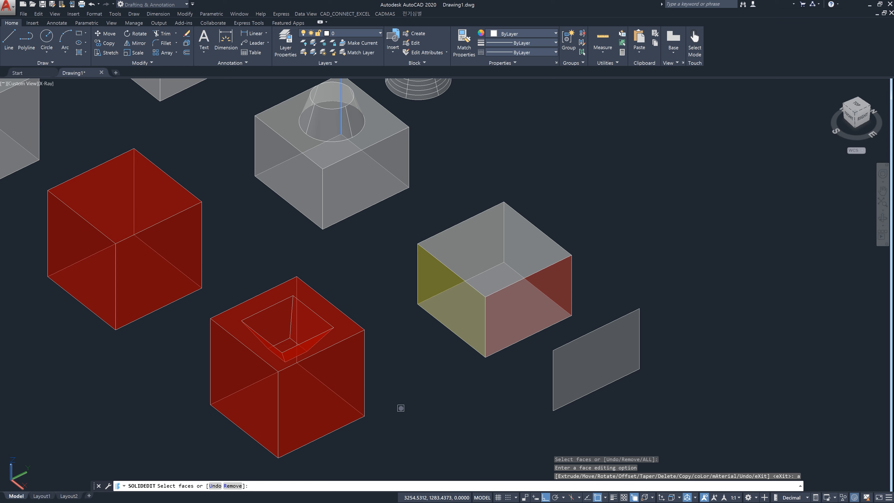
left_click(489, 232)
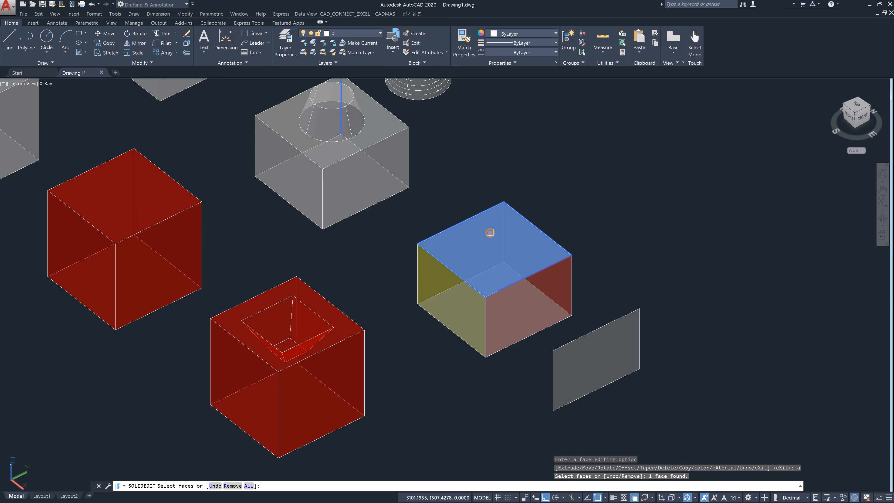
key("Return")
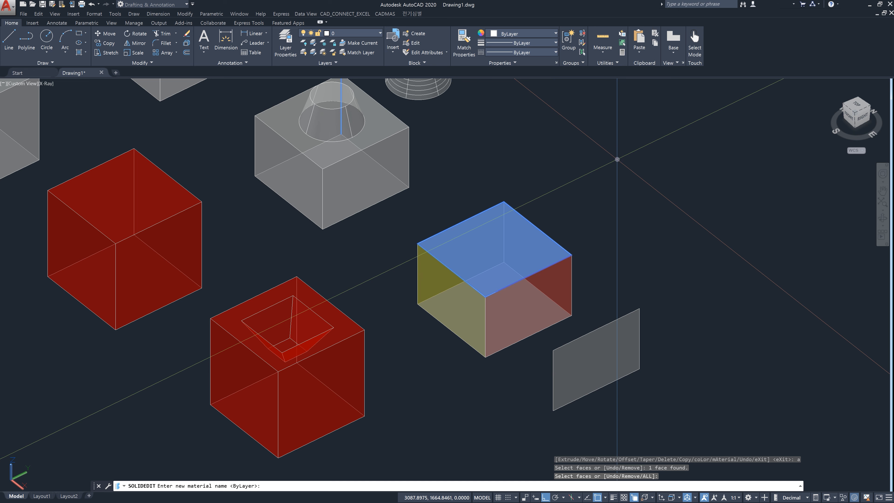
key("Return")
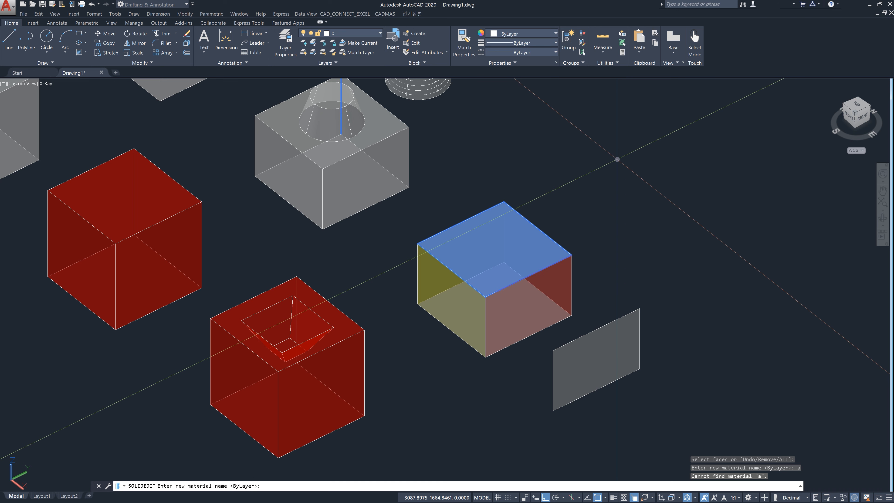
key("Return")
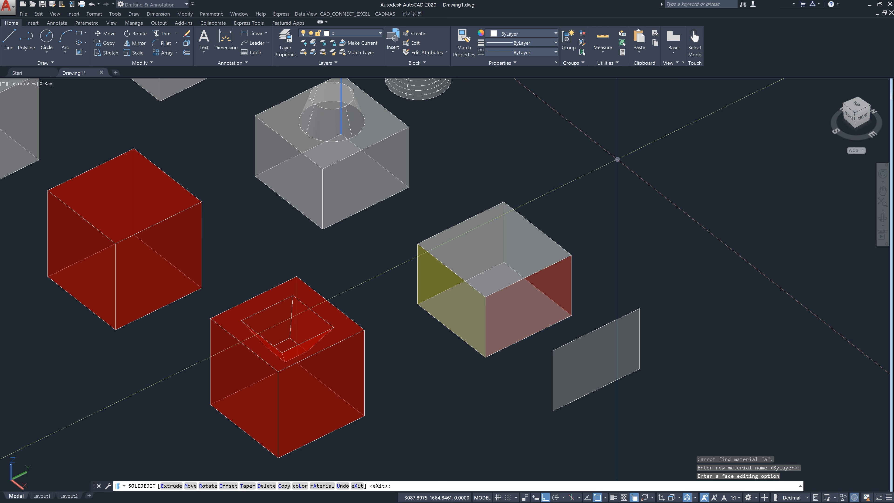
key("Return")
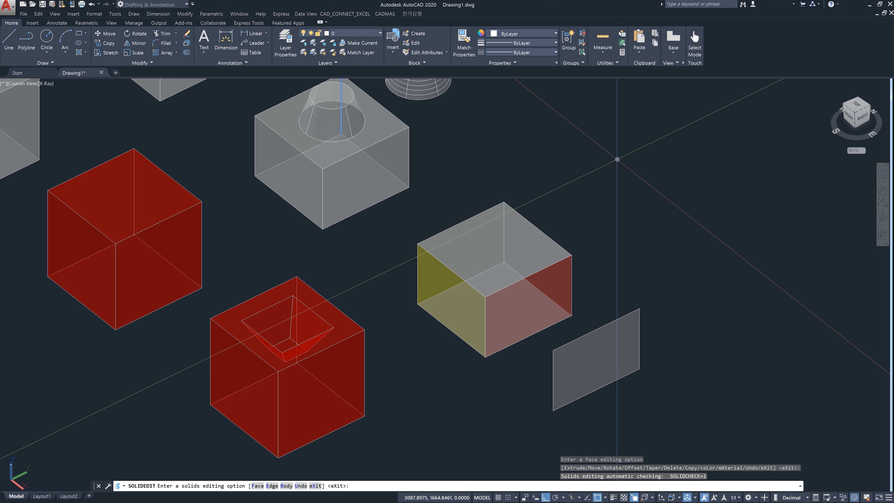